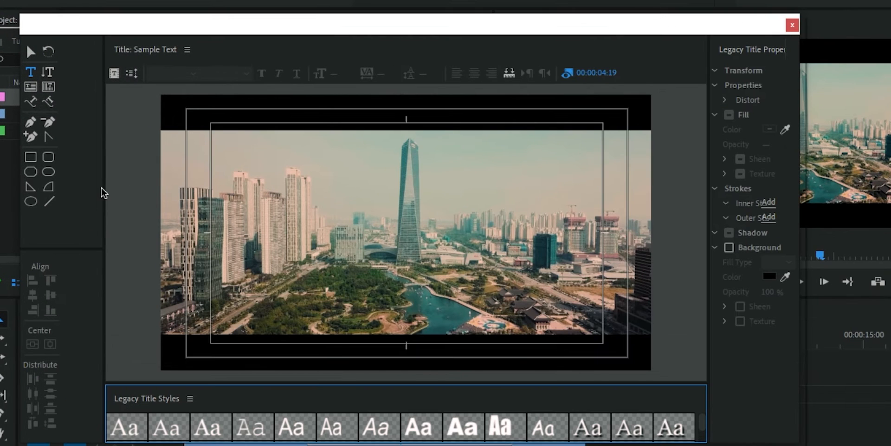
Step: Enlarge the tool-side and properties areas of the title editor and add the text "Sample Text" over the city footage
left_click_drag(102, 187, 77, 187)
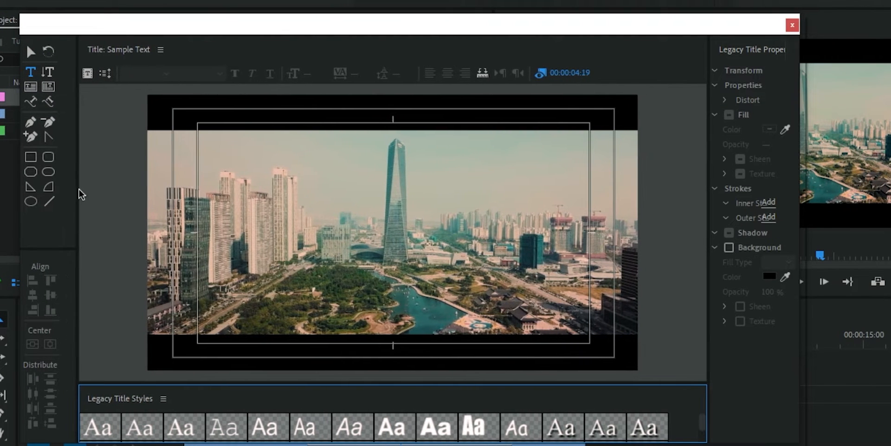
left_click_drag(706, 211, 643, 205)
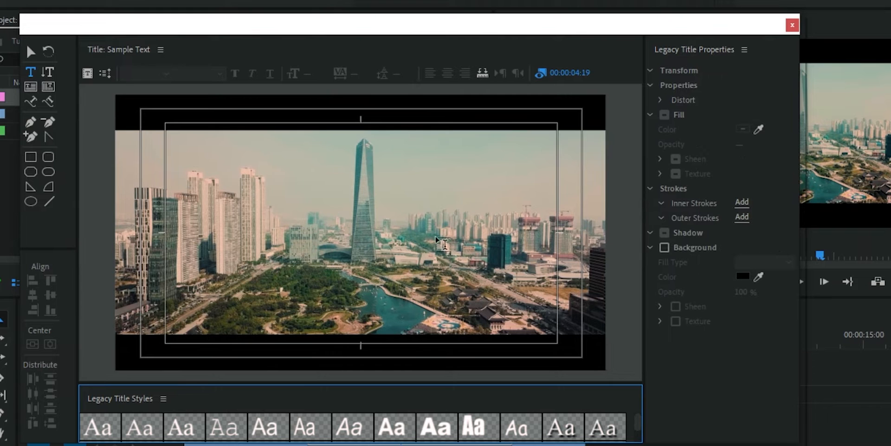
left_click(262, 203)
type("Sa")
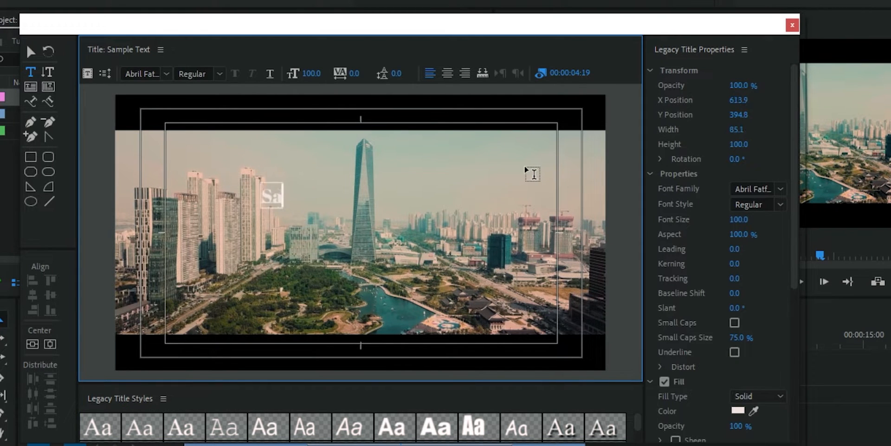
type("mple Text")
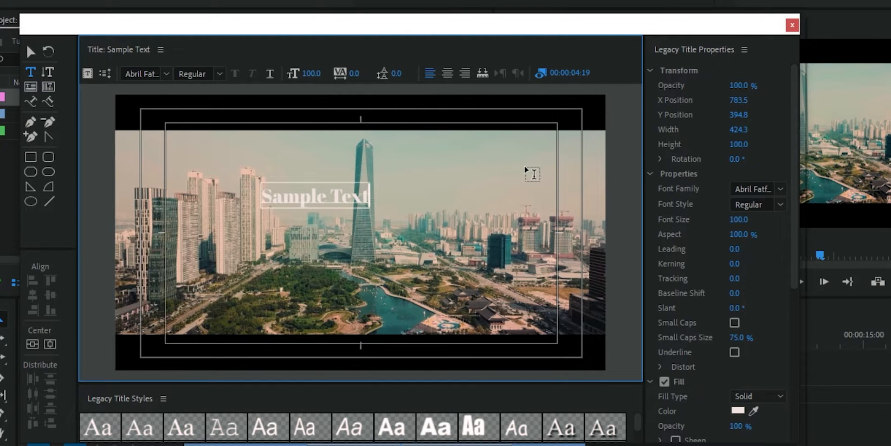
key("Escape")
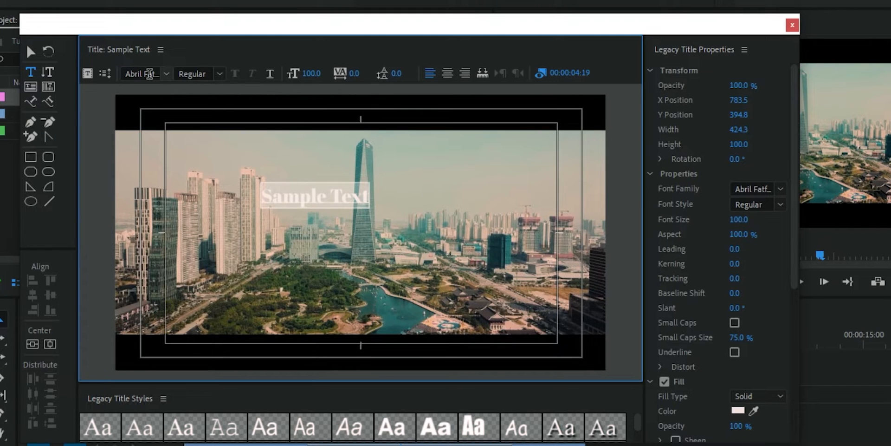
Step: Set the title text's font family to Lato and its style to Medium
left_click(148, 73)
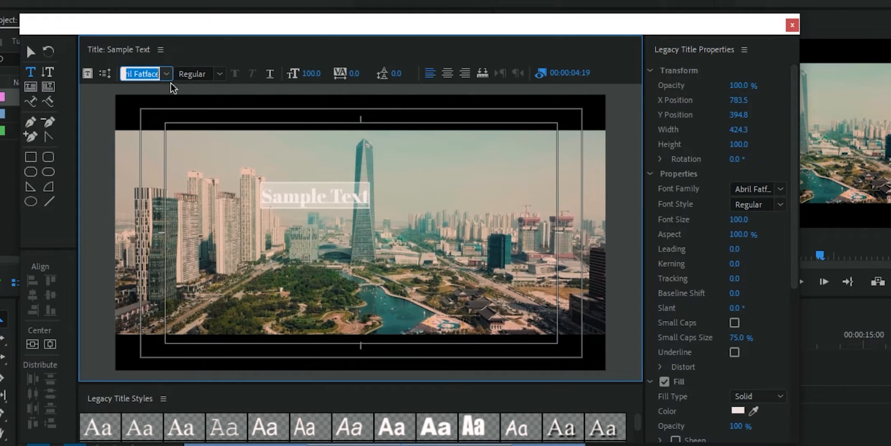
type("Lato")
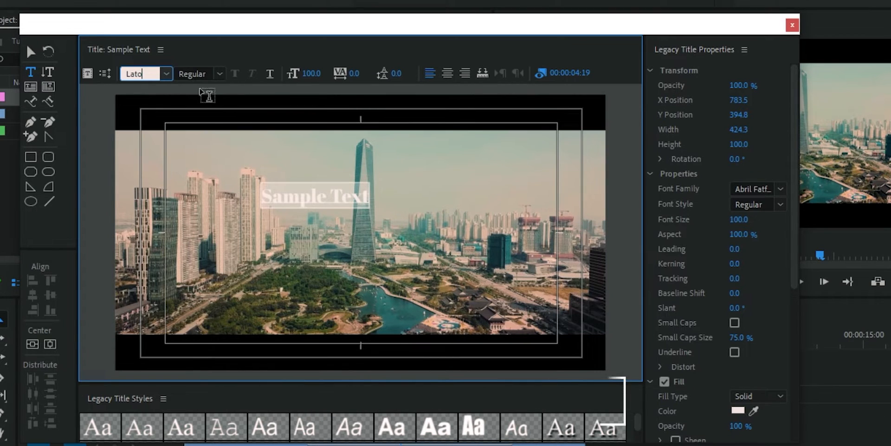
left_click(192, 73)
type("Medium")
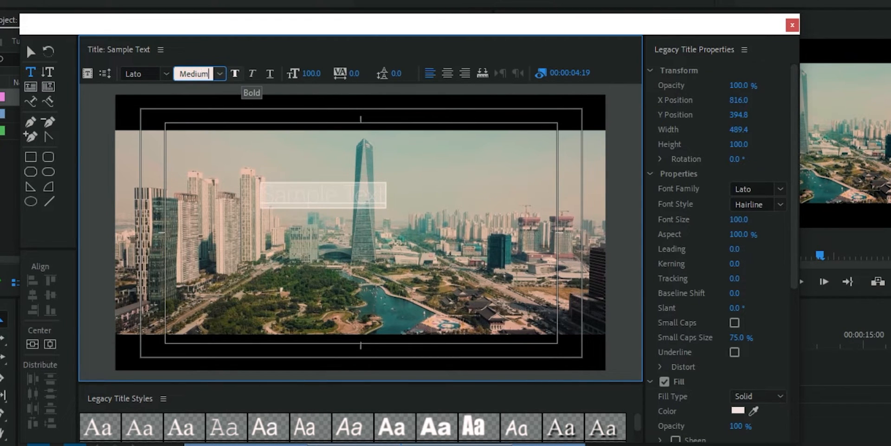
key("Return")
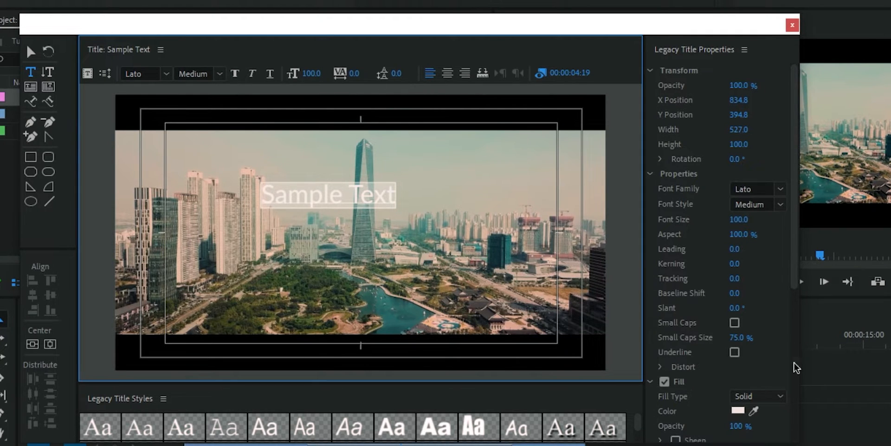
Step: Set the title text's fill color to pure white (FFFFFF) and its font size to 250
left_click(738, 410)
left_click(373, 345)
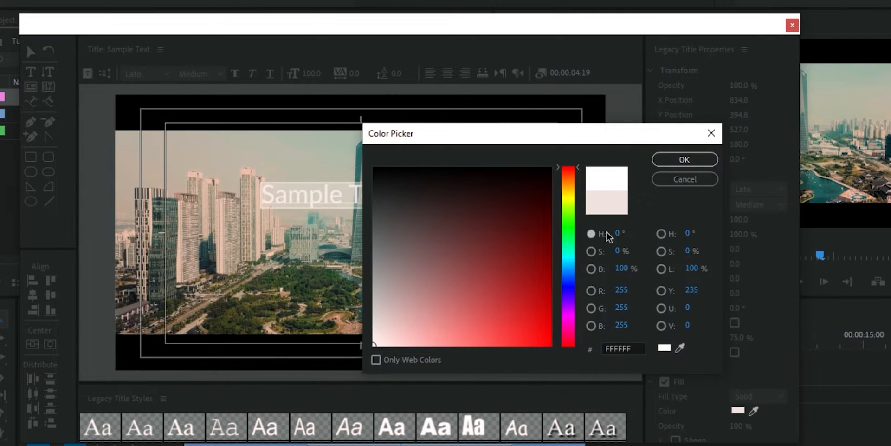
left_click(684, 160)
left_click(311, 73)
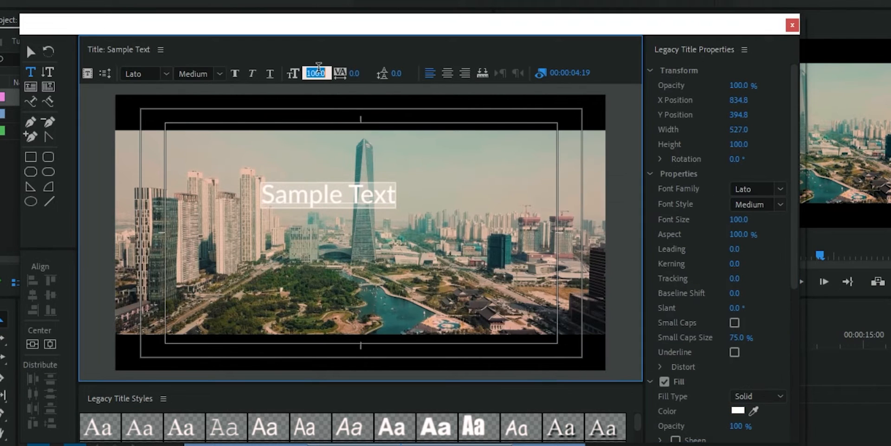
type("250")
key("Return")
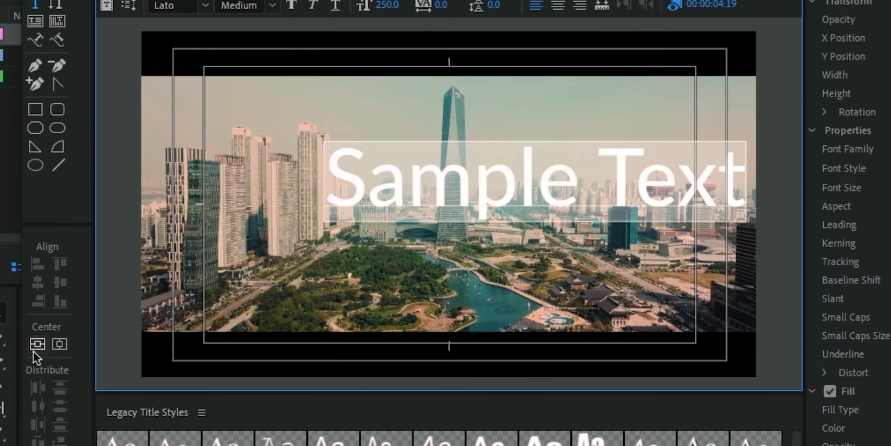
Step: Center the title text vertically and horizontally in the frame
left_click(34, 350)
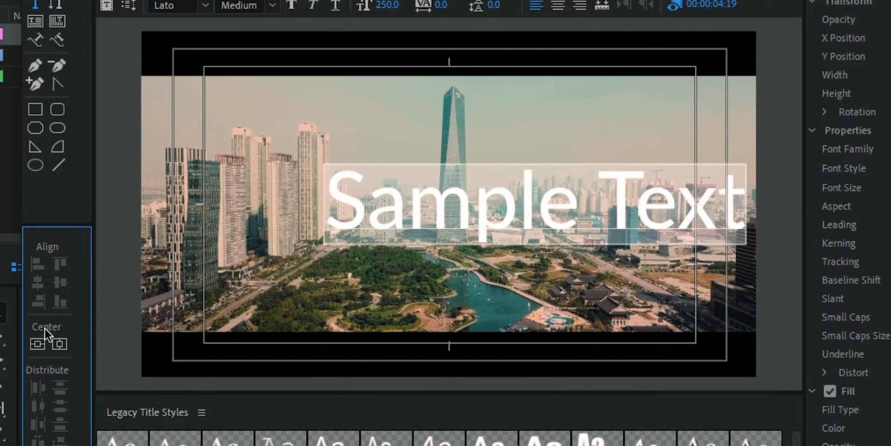
left_click(59, 344)
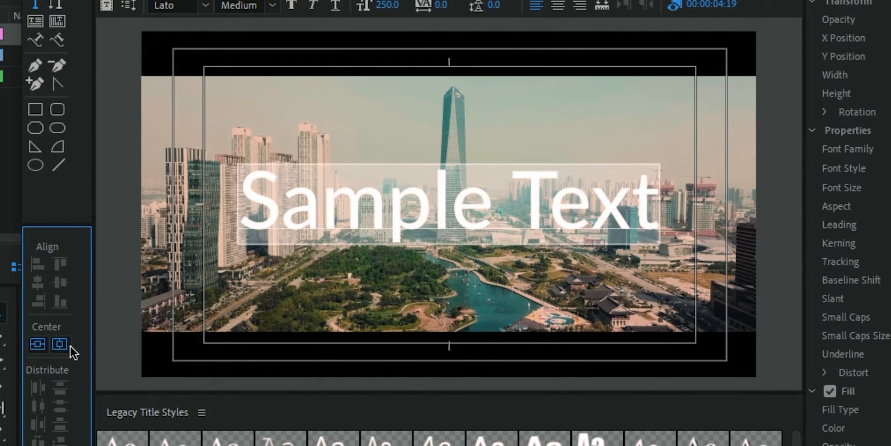
left_click(36, 344)
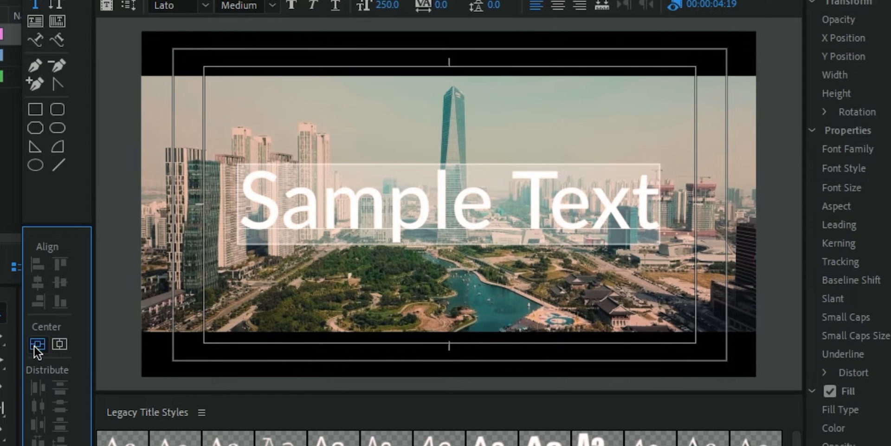
left_click(64, 344)
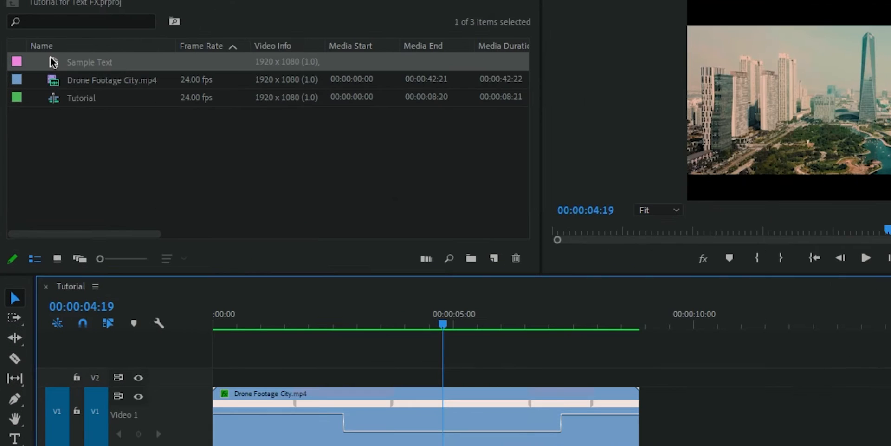
Step: Place the Sample Text title on track V2 above the drone footage and show the clip's Effect Controls
left_click_drag(54, 62, 351, 381)
left_click(405, 374)
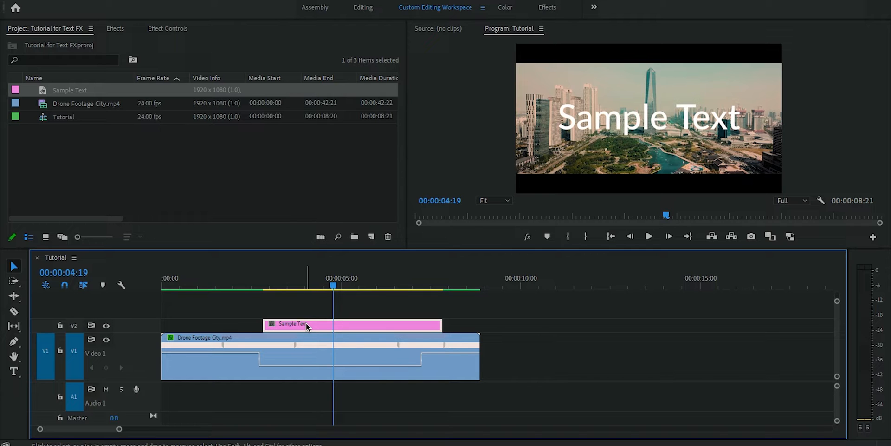
key("shift+5")
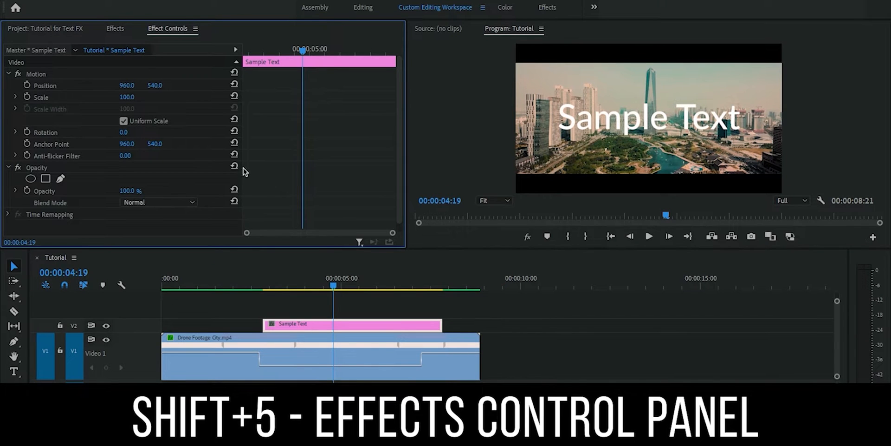
left_click(150, 30)
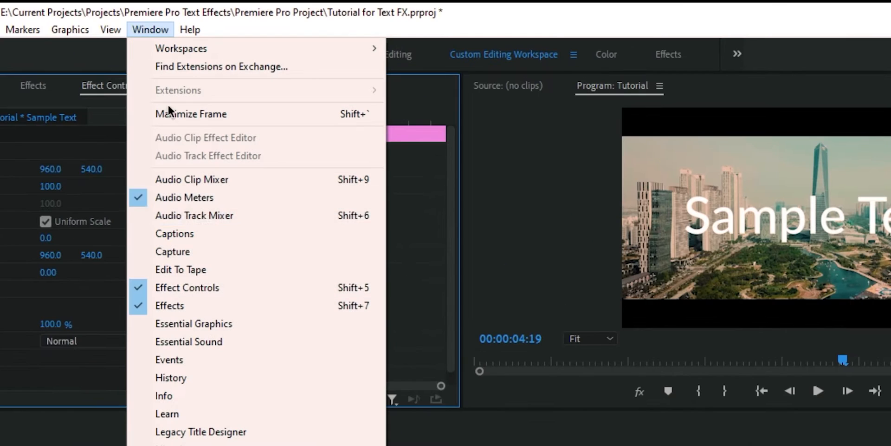
left_click(197, 288)
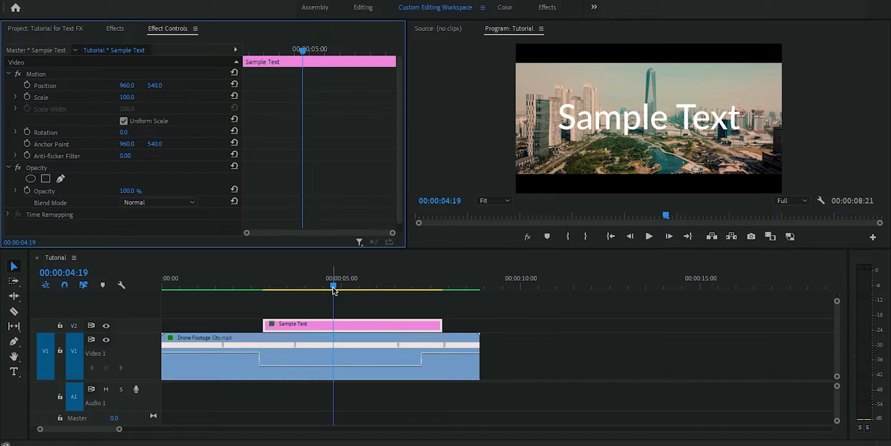
Step: Add 100% opacity keyframes to the title at its first frame (00:00:02:20) and at 00:00:04:00
left_click_drag(303, 51, 224, 74)
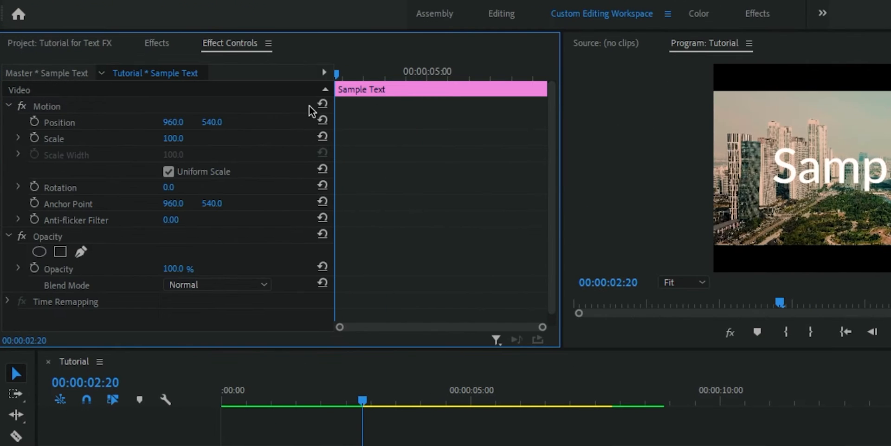
left_click(34, 268)
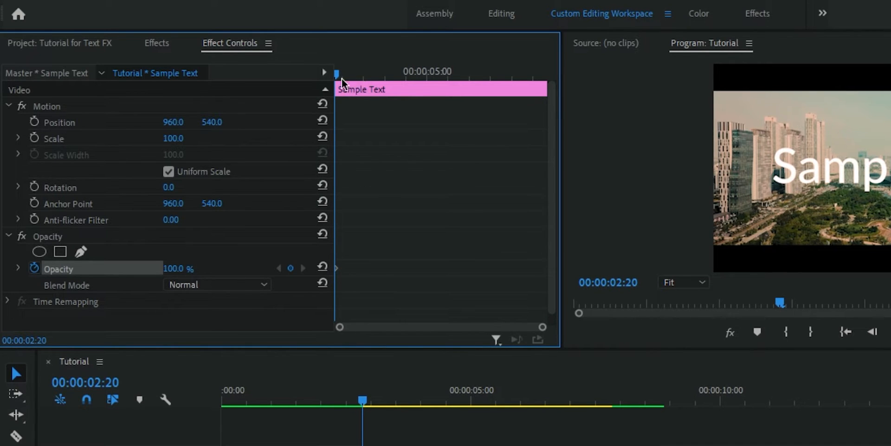
left_click_drag(339, 77, 387, 81)
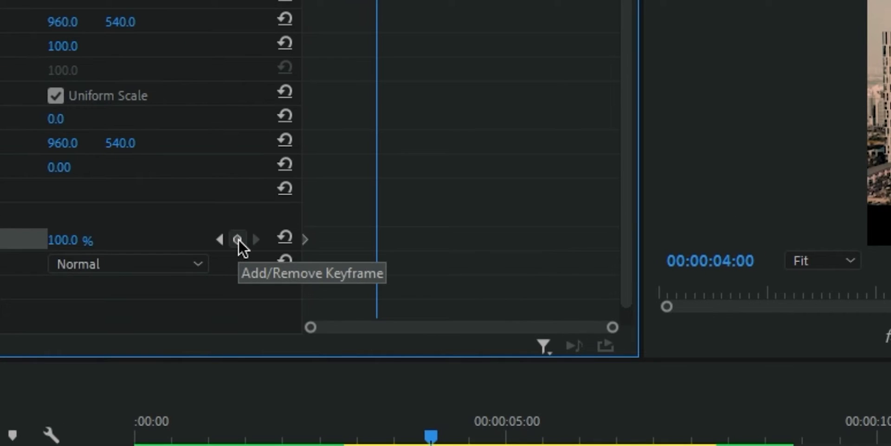
left_click(267, 255)
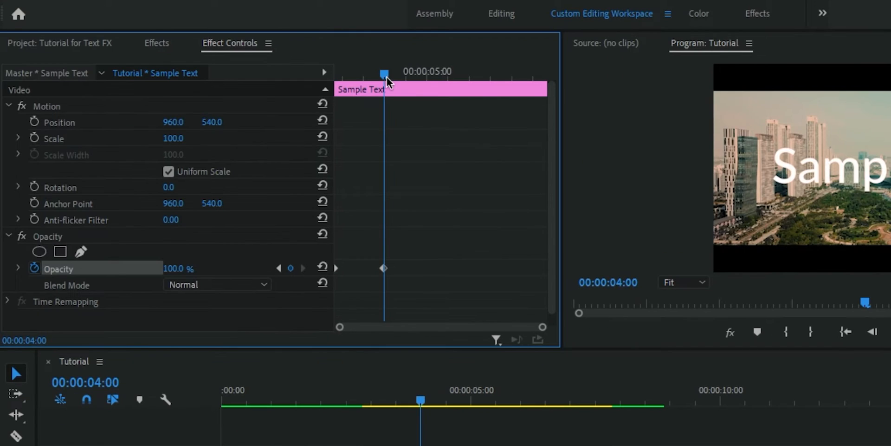
Step: Set the title's opacity to 0% at its first keyframe, 00:00:02:20, and play back the fade-in
left_click_drag(386, 77, 328, 88)
left_click(185, 269)
type("0")
key("Return")
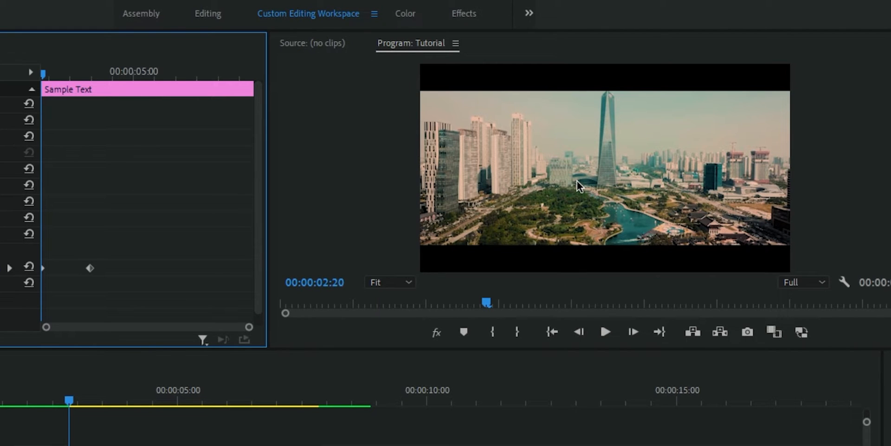
key("space")
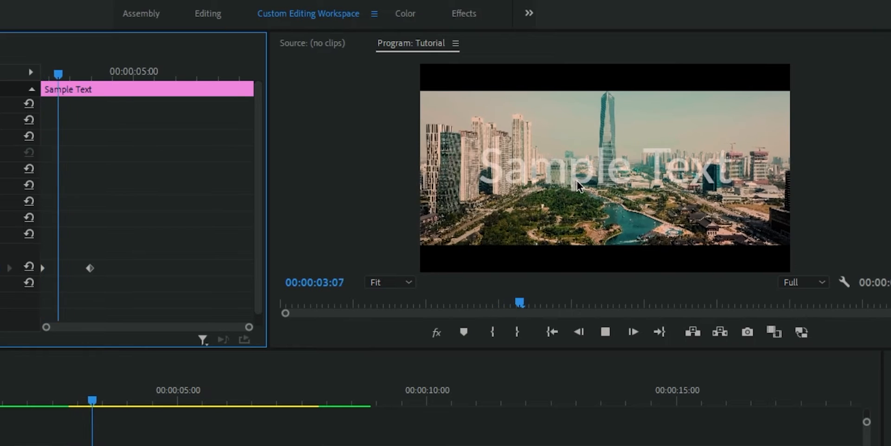
key("space")
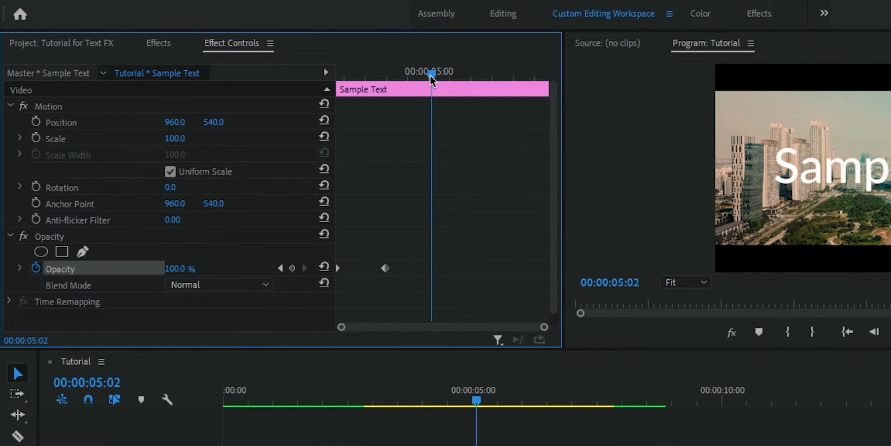
Step: Create a fade-out on the title with a 100% opacity keyframe at 00:00:06:12 and 0% at 00:00:07:10
left_click_drag(431, 74, 492, 79)
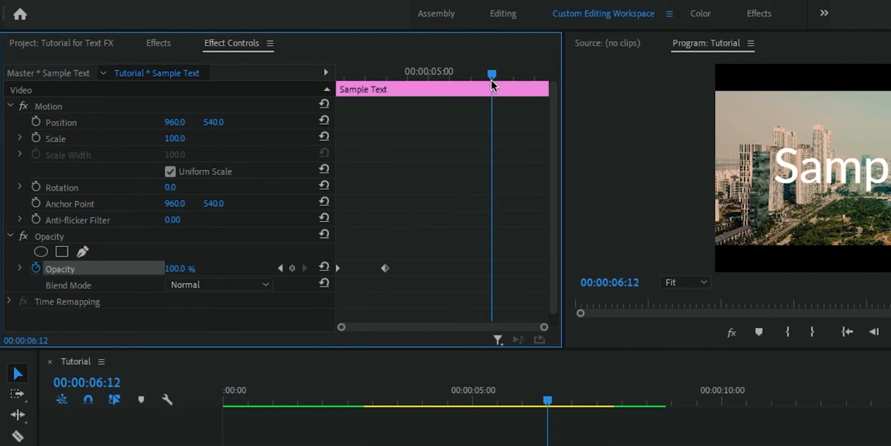
left_click(293, 268)
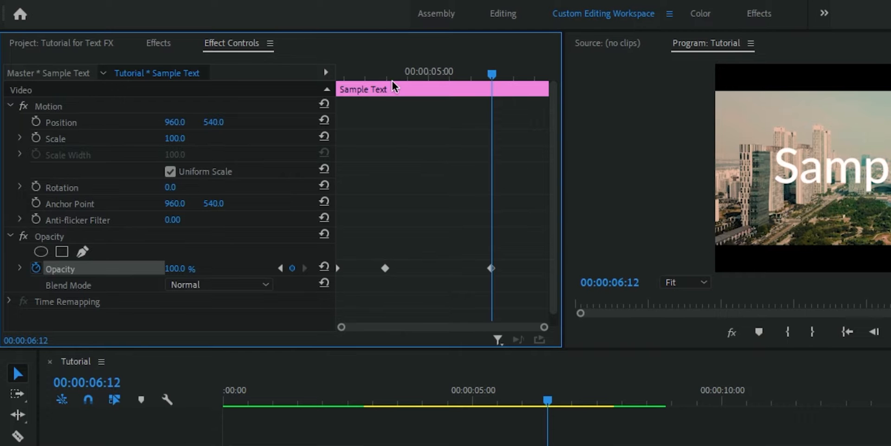
left_click_drag(382, 80, 532, 98)
left_click(181, 268)
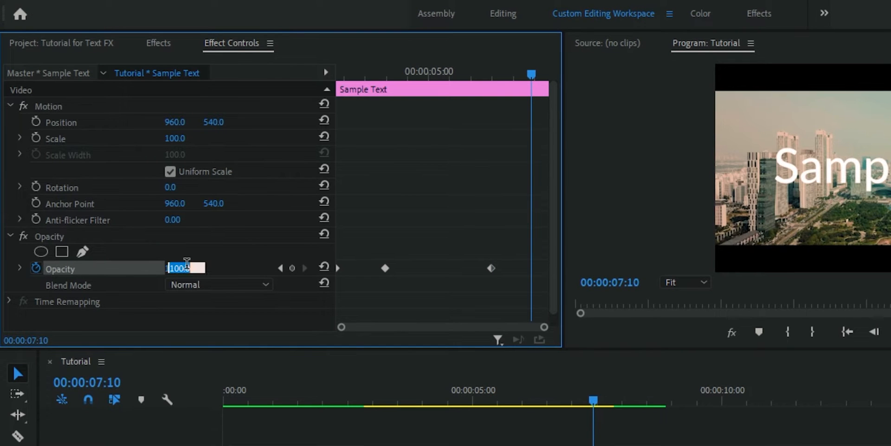
type("0")
key("Return")
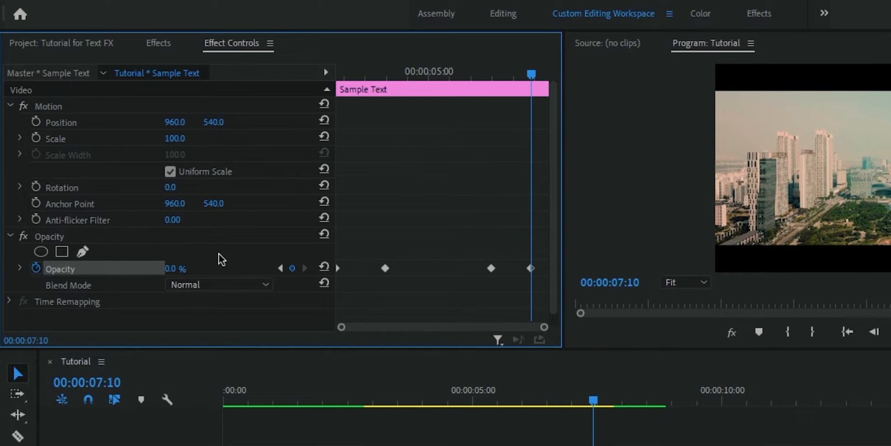
Step: Play back the title's fade-out and return the playhead to the start of the title clip
left_click(455, 74)
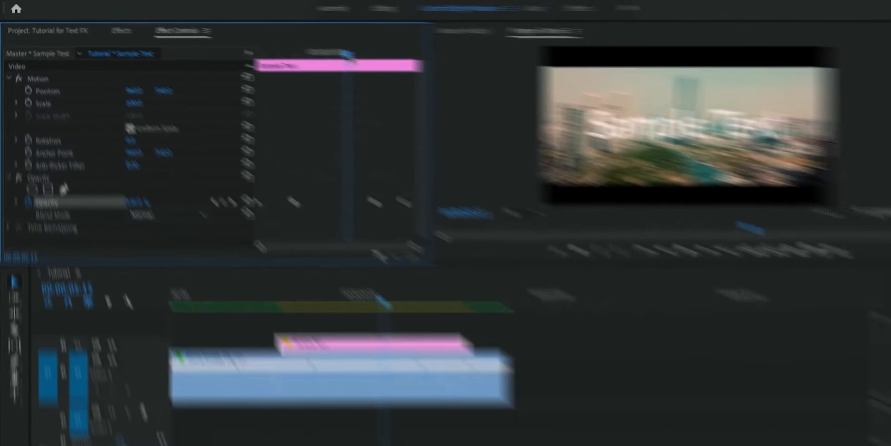
key("space")
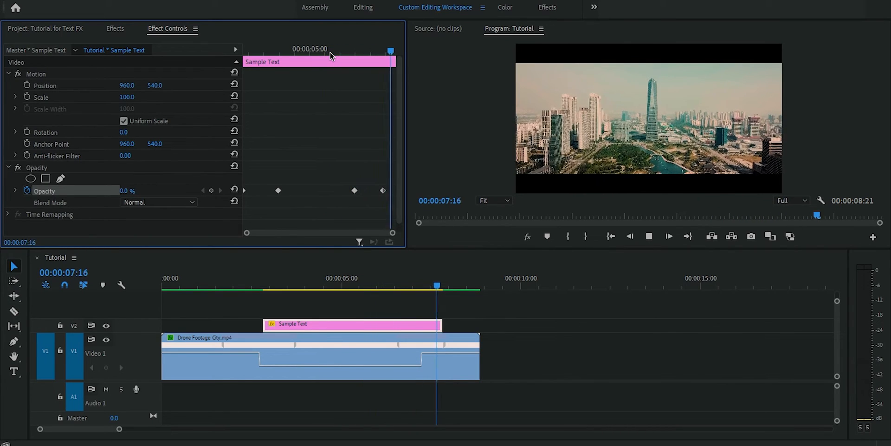
left_click_drag(275, 45, 198, 74)
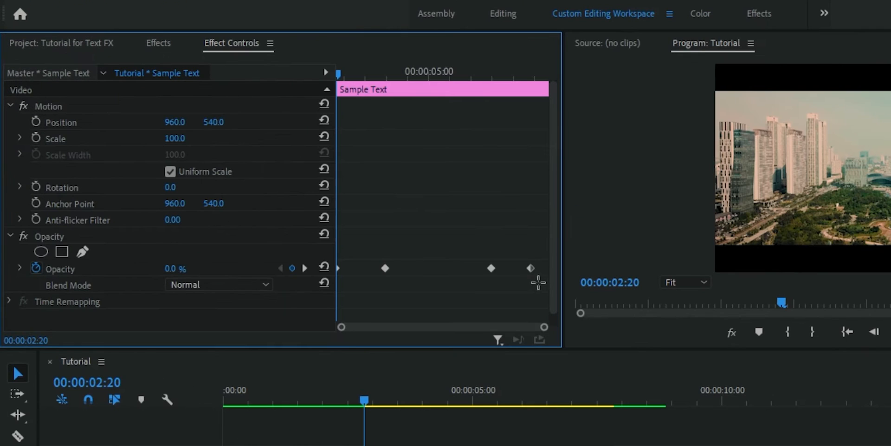
Step: Apply Auto Bezier interpolation to all four of the title's opacity keyframes and play back the smoothed fade
left_click_drag(538, 282, 366, 268)
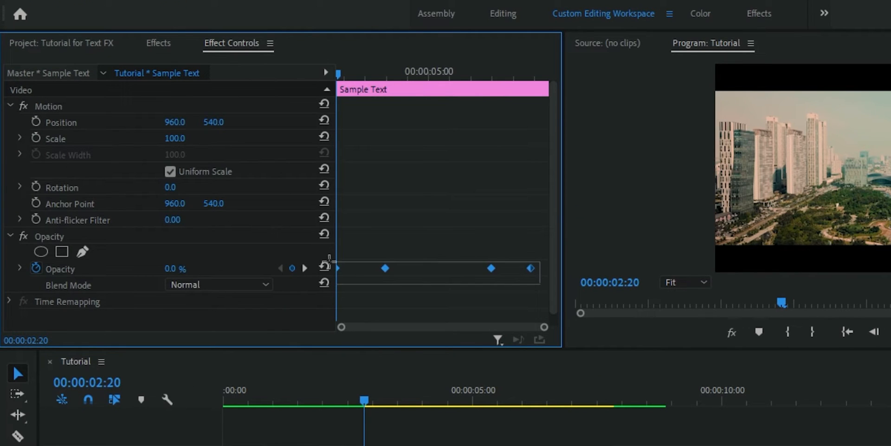
right_click(385, 270)
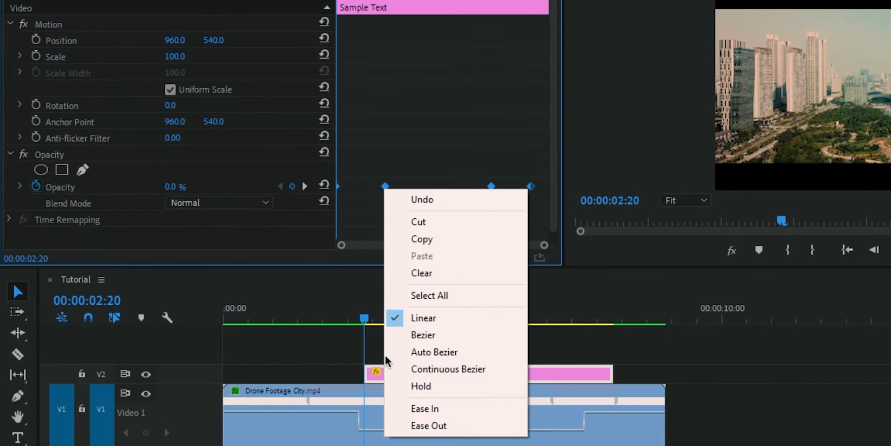
left_click(415, 355)
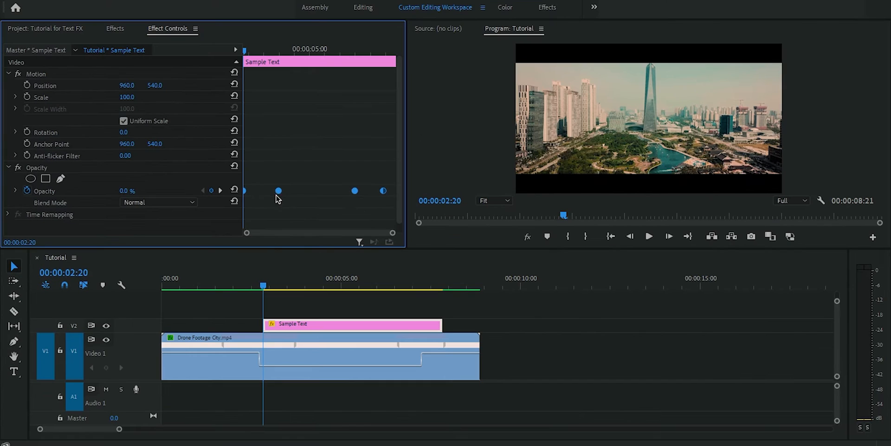
left_click(422, 212)
key("space")
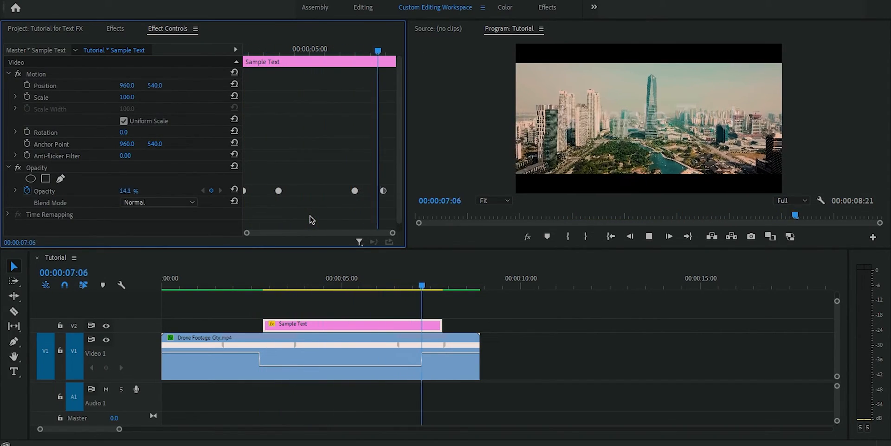
key("space")
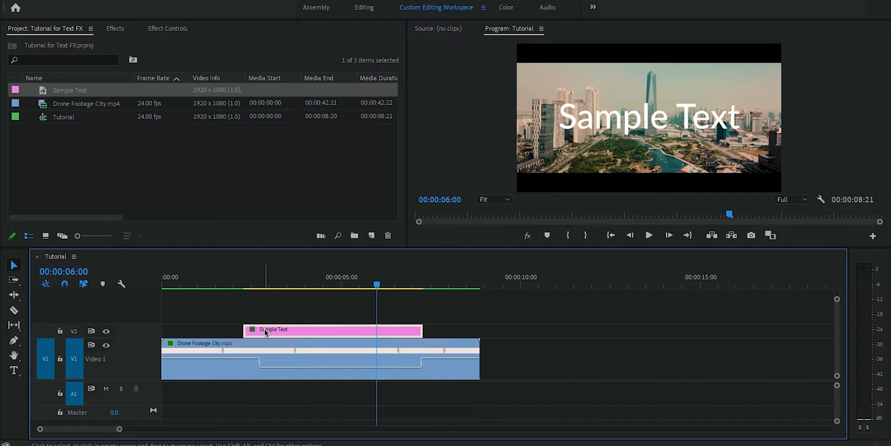
Step: Find the Gaussian Blur video effect and apply it to the Sample Text clip on V2
key("shift+7")
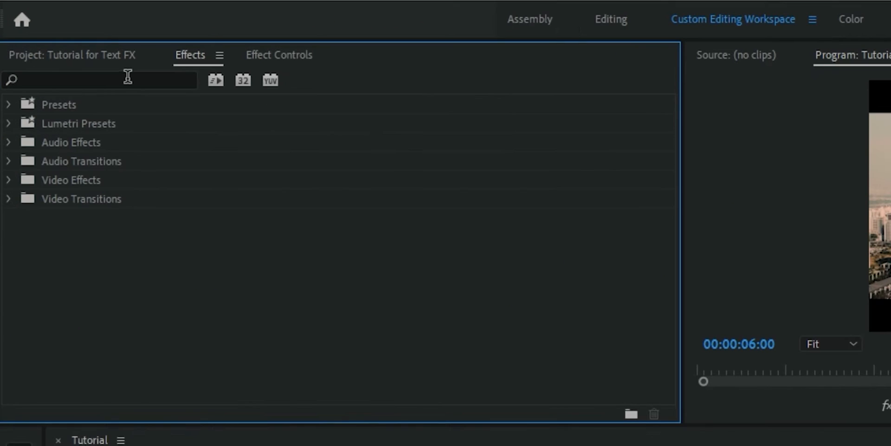
left_click(78, 41)
type("Gauss")
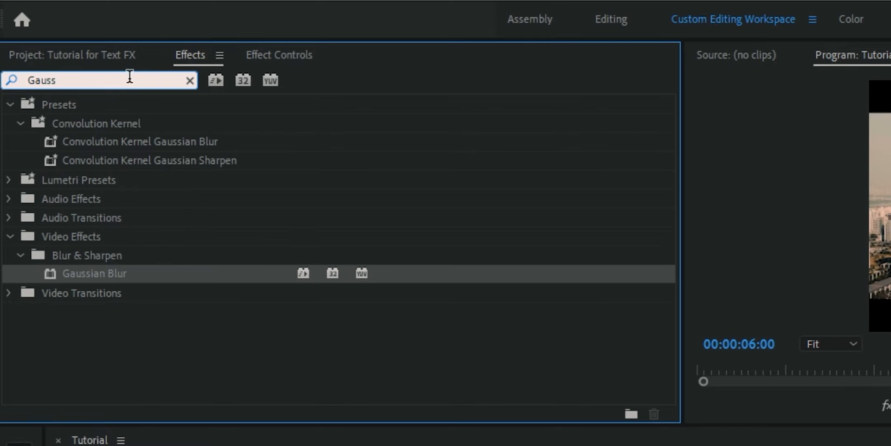
left_click_drag(72, 278, 403, 288)
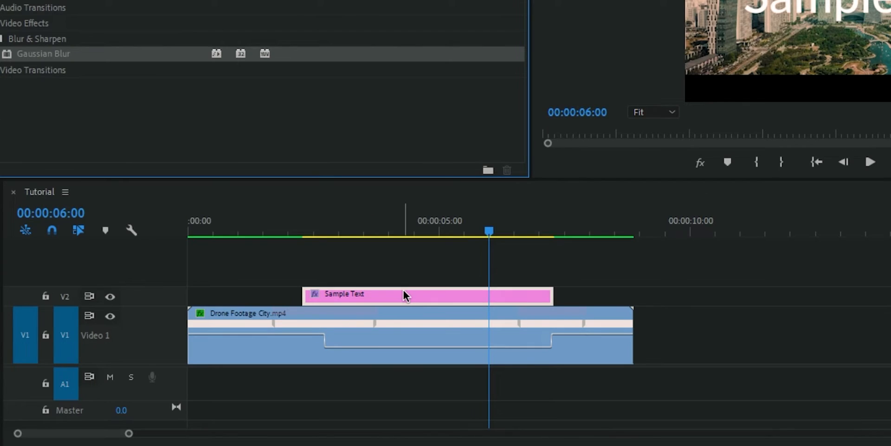
left_click(403, 289)
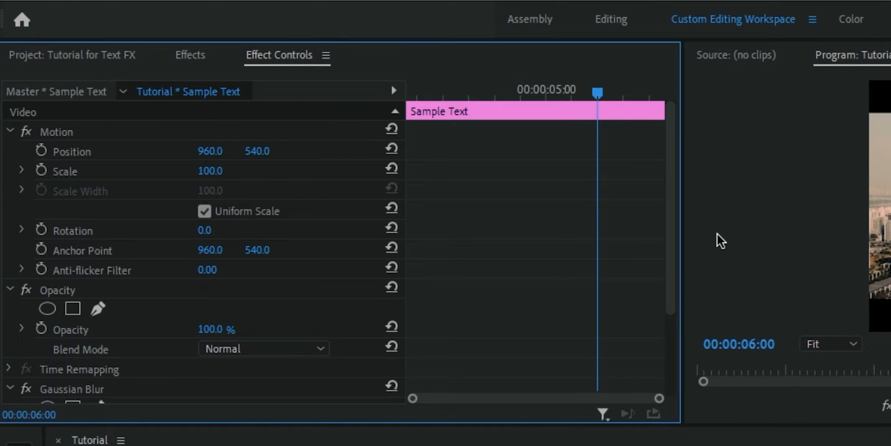
Step: Add 100% opacity and 0 Gaussian Blur blurriness keyframes to the title at its first frame (00:00:02:07) and at 00:00:03:10
left_click_drag(668, 246, 678, 318)
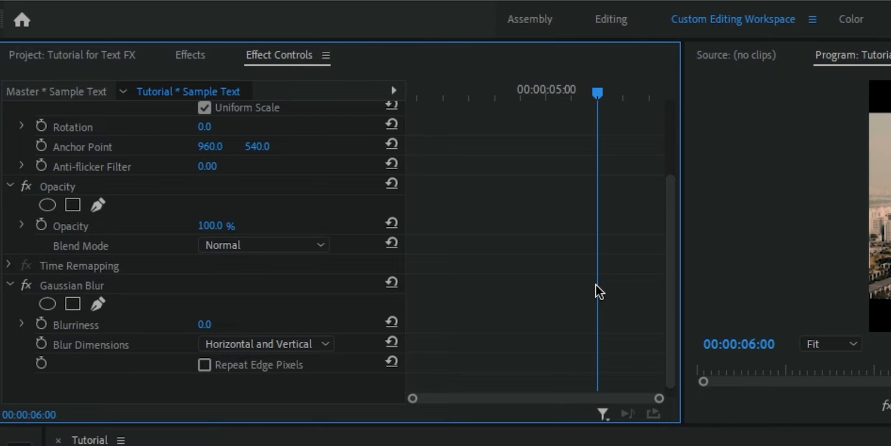
left_click(597, 95)
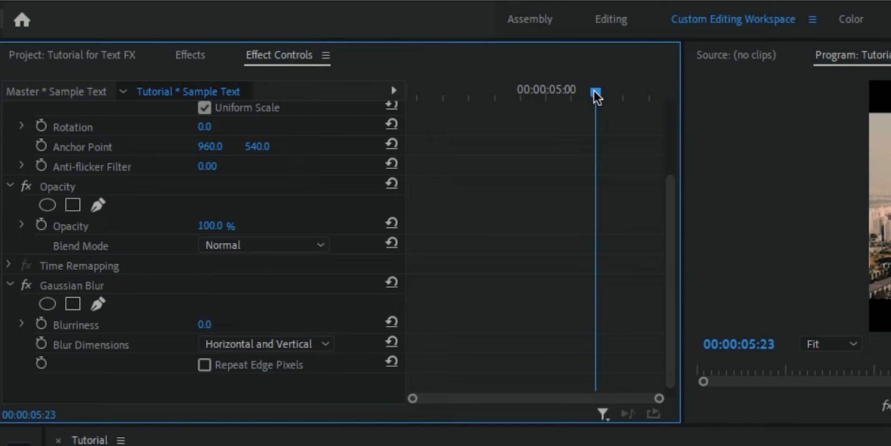
left_click_drag(596, 92, 385, 114)
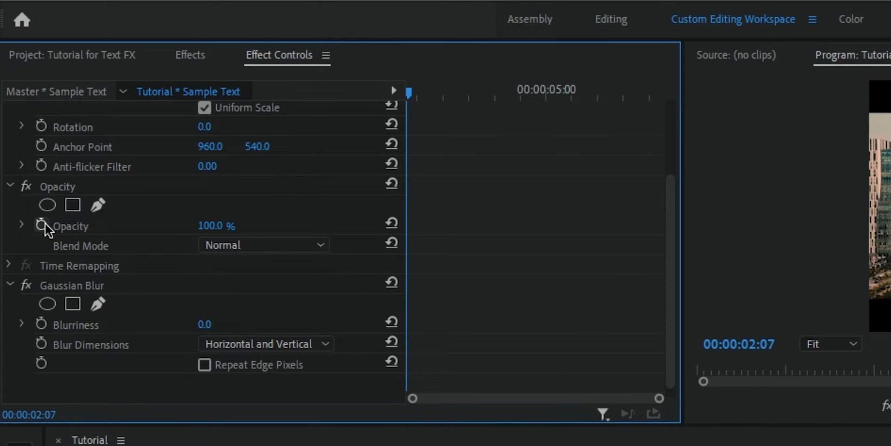
left_click(41, 226)
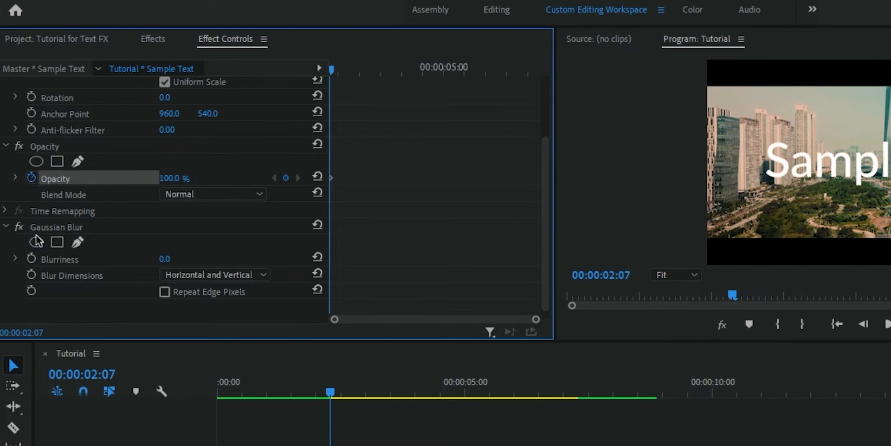
left_click(31, 258)
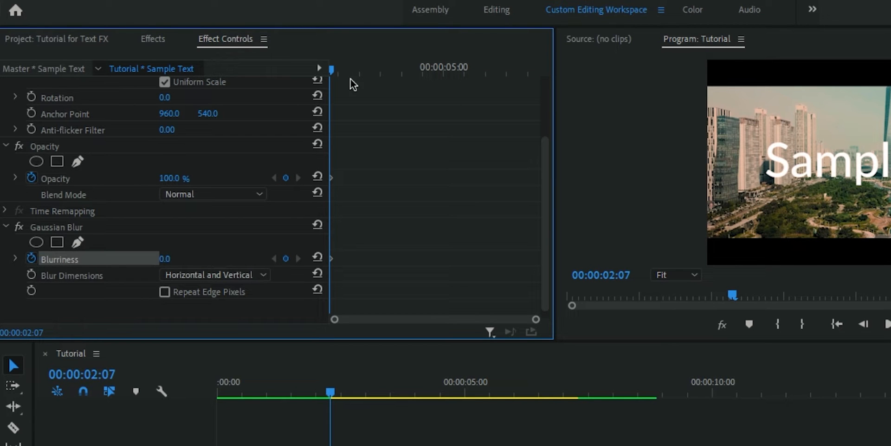
left_click_drag(334, 76, 380, 77)
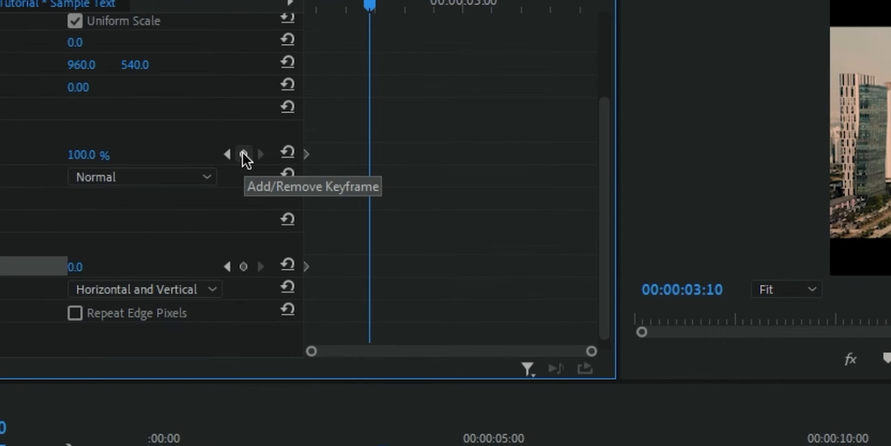
left_click(244, 155)
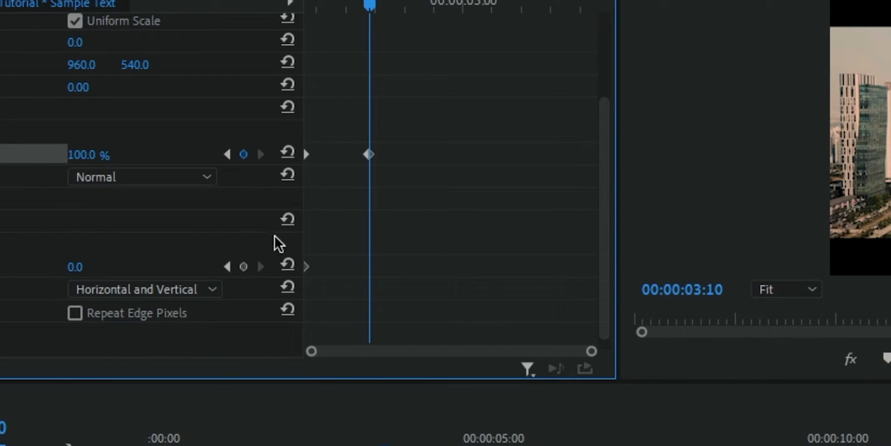
left_click(243, 267)
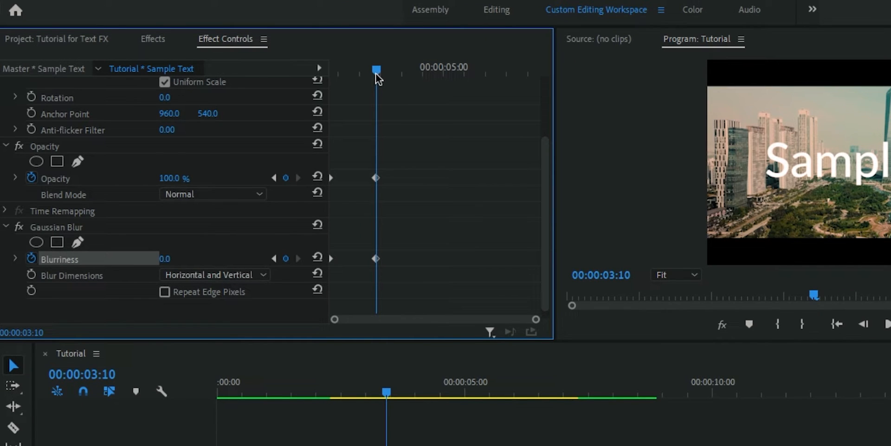
Step: At the title's first keyframes (00:00:02:07), set opacity to 0% and blurriness to 50, and play back the blurred fade-in
left_click_drag(378, 71, 283, 98)
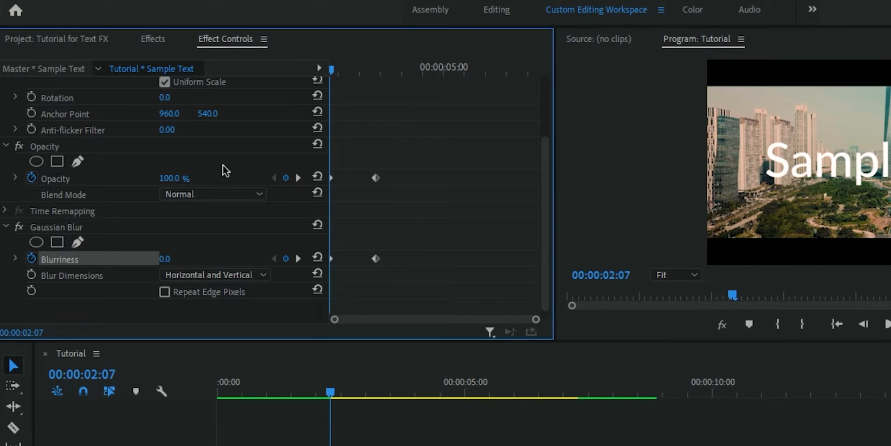
left_click(180, 175)
type("0")
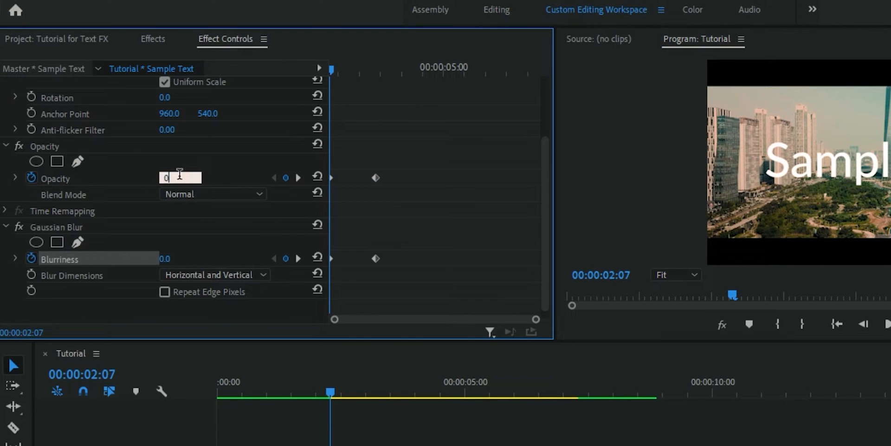
key("Return")
left_click(180, 254)
type("50")
key("Return")
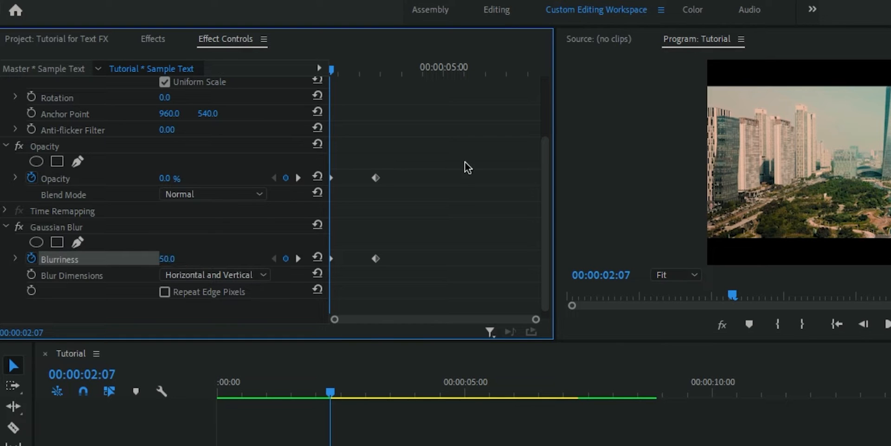
key("space")
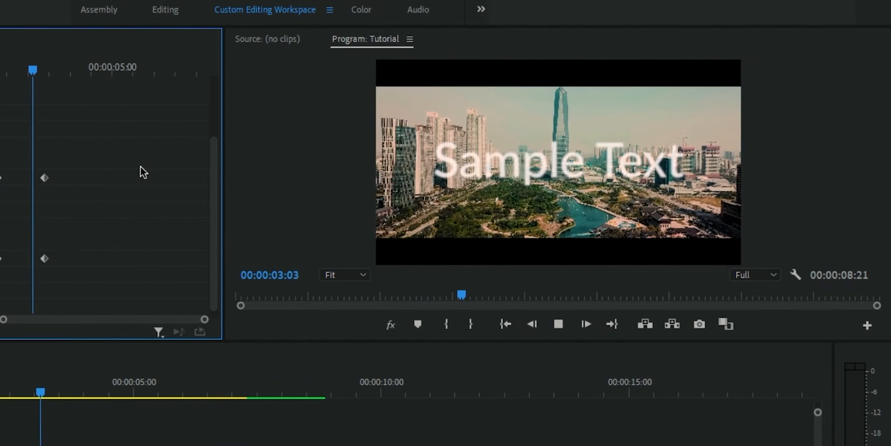
key("space")
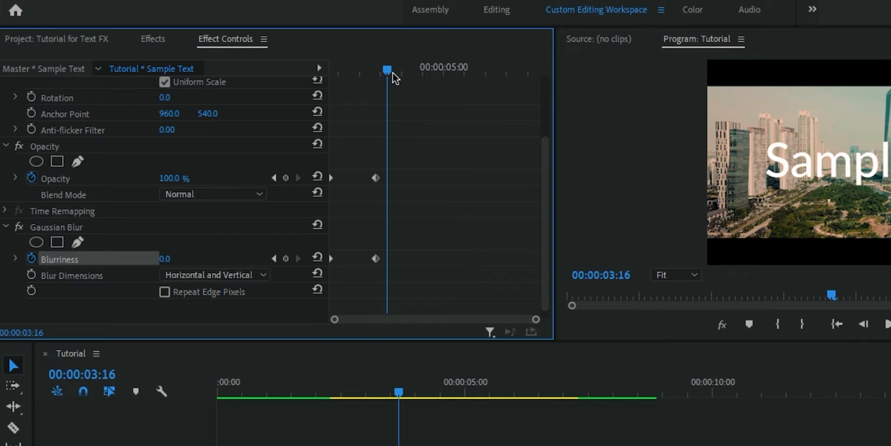
Step: Add 100% opacity and 0 blurriness keyframes to the title at 00:00:06:06
left_click_drag(391, 74, 498, 82)
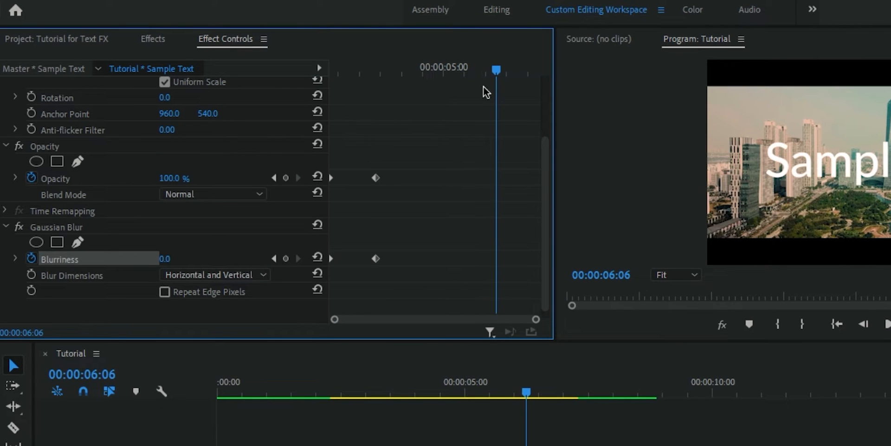
left_click(286, 177)
left_click(286, 258)
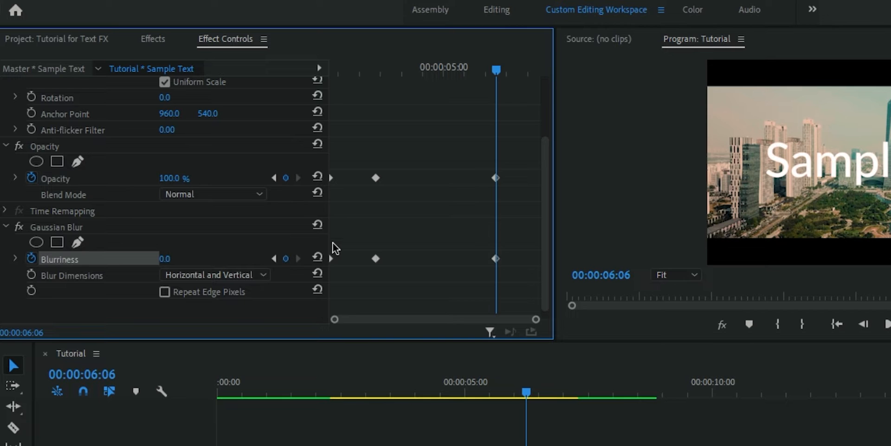
Step: Set the title's opacity to 0% and its blurriness to 50 at its last frame, 00:00:07:06
left_click_drag(379, 78, 510, 112)
key("space")
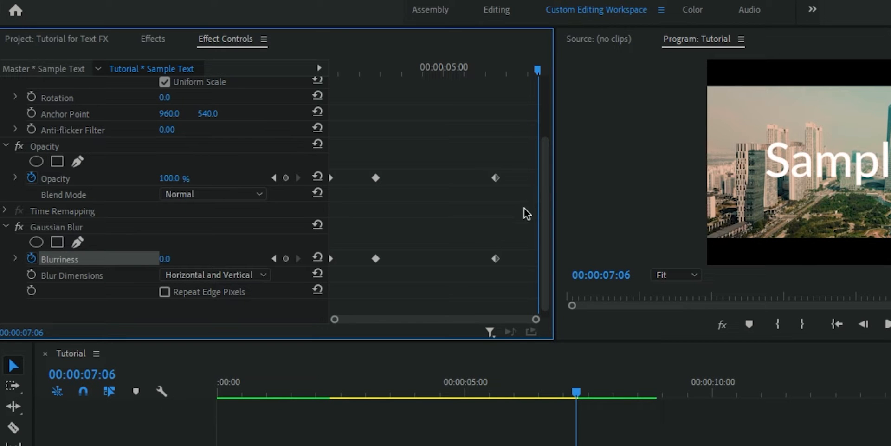
left_click(175, 179)
type("0")
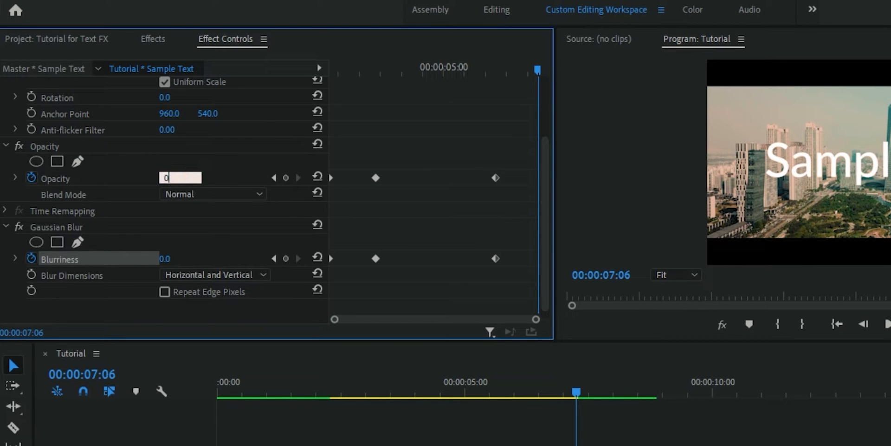
left_click(168, 258)
type("50")
key("Return")
Step: Play back the title's complete blurred fade-in and fade-out from the start of its clip
left_click_drag(344, 72, 306, 79)
key("space")
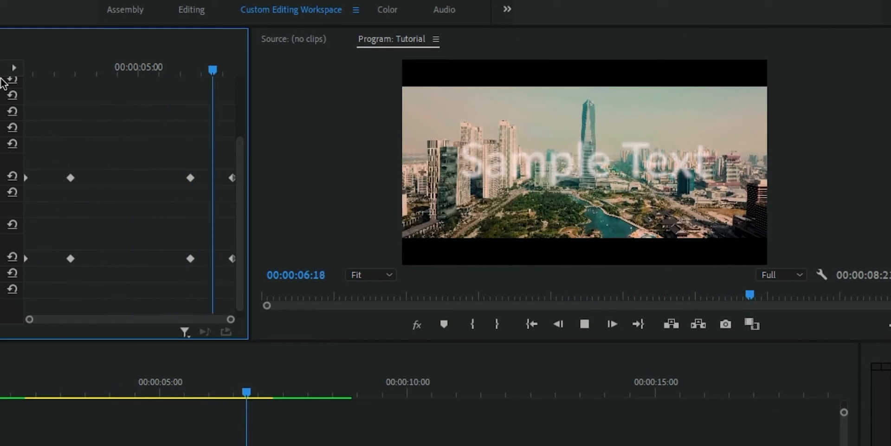
key("space")
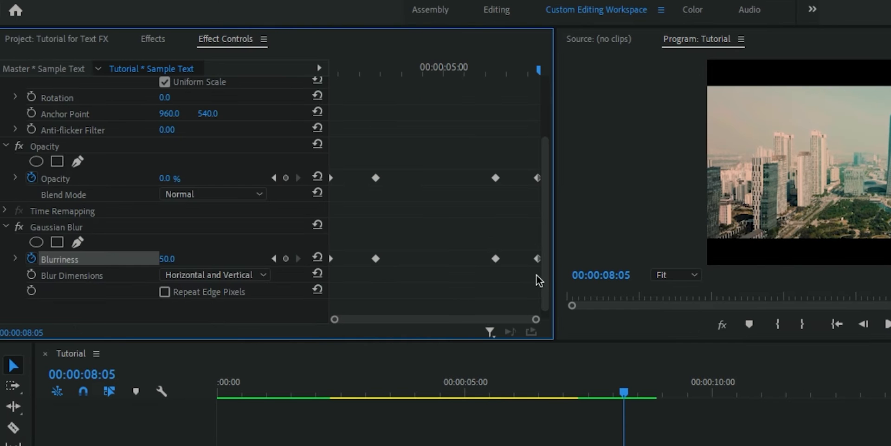
left_click_drag(239, 268, 232, 178)
Step: Animate the title's scale with a keyframe of 100 at 00:00:02:07 and one of 130 at 00:00:07:06
left_click_drag(451, 69, 278, 91)
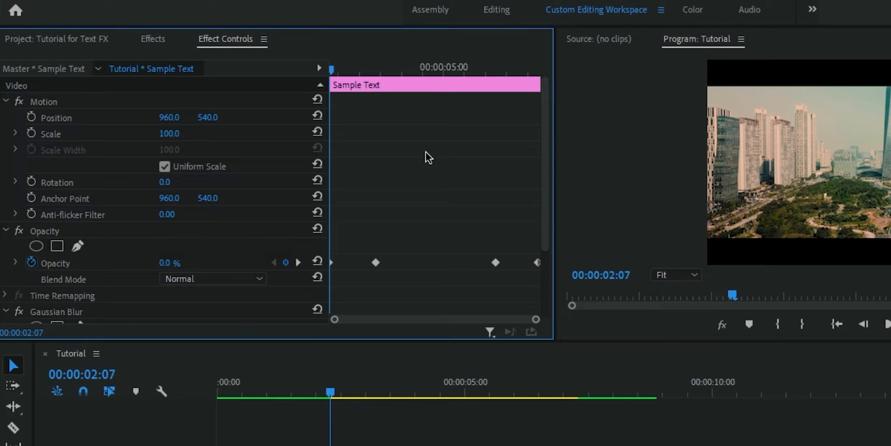
left_click(32, 134)
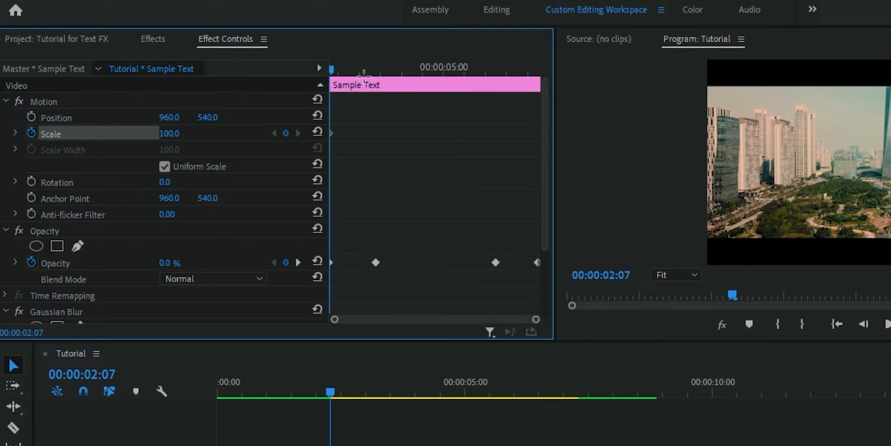
key("End")
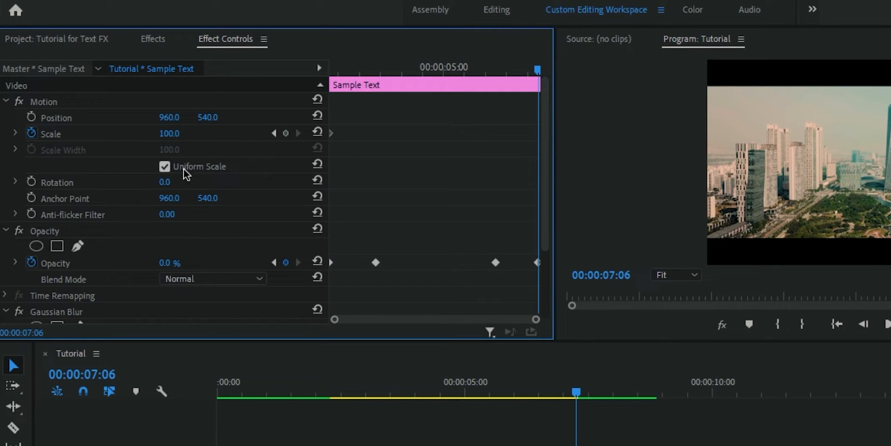
left_click(179, 132)
type("130")
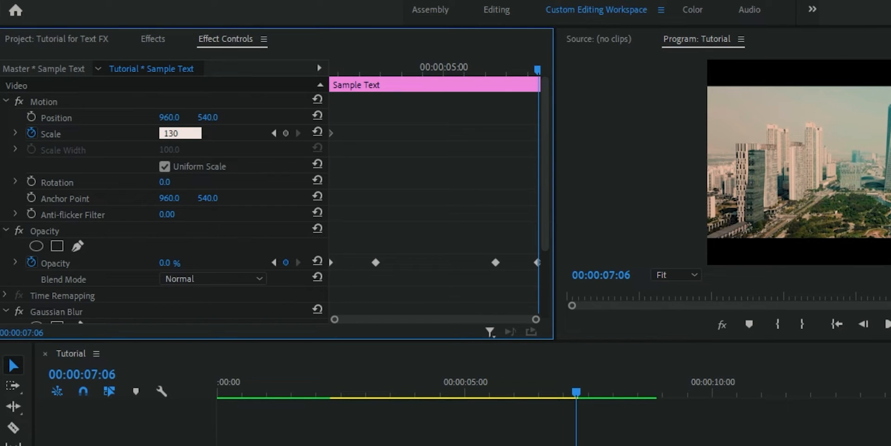
key("Return")
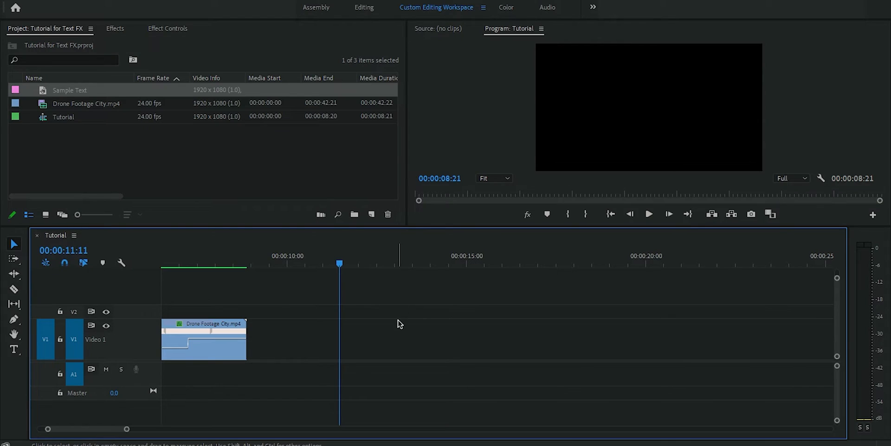
Step: Place another Sample Text title on the V1 track at 00:00:11:11 and select it
left_click_drag(54, 90, 336, 328)
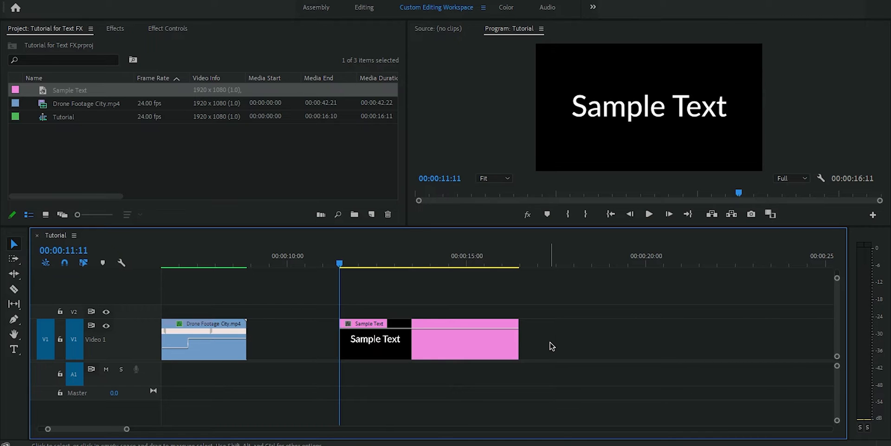
left_click(480, 350)
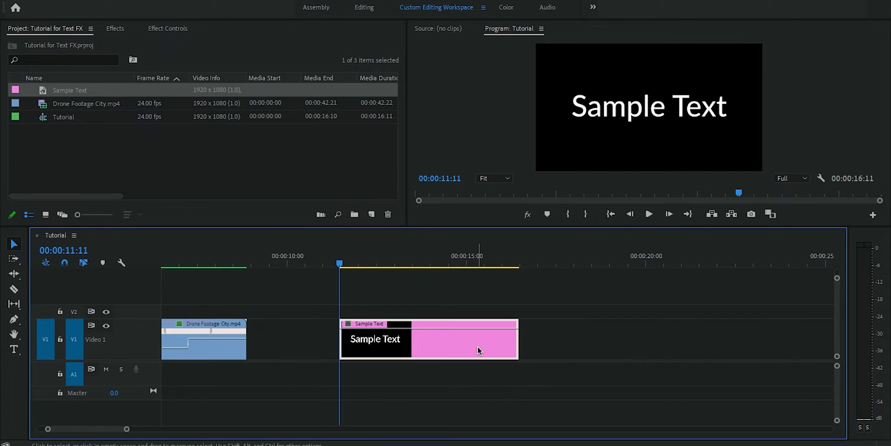
Step: Bring up the Effect Controls for the Sample Text title at 00:00:11:11
key("shift+5")
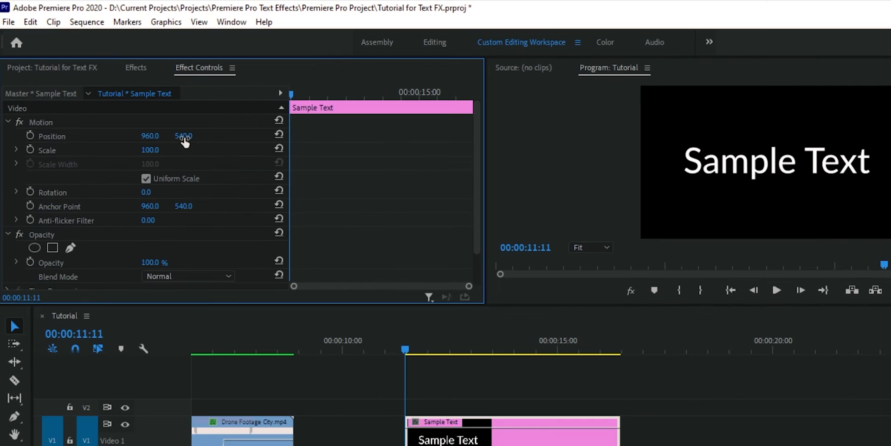
left_click_drag(183, 140, 216, 142)
left_click(279, 134)
left_click_drag(291, 94, 340, 116)
left_click_drag(327, 79, 349, 100)
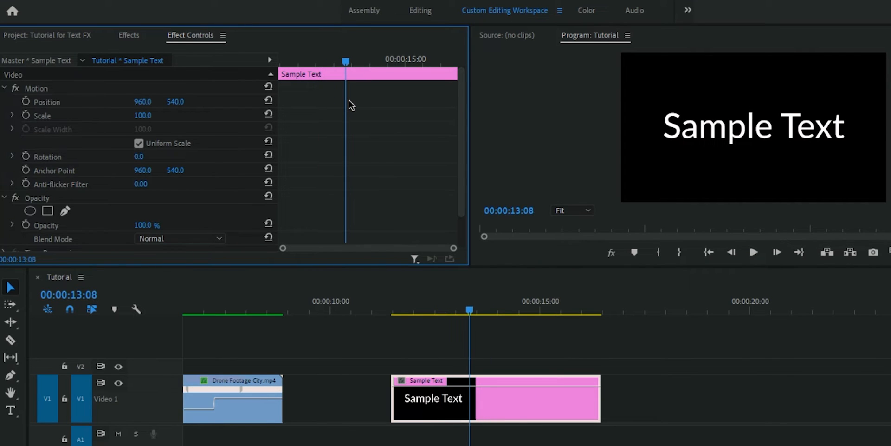
Step: Animate the title's vertical position with a keyframe of 1210 at its first frame, 00:00:11:11, and one of -245 at its last, 00:00:16:10
key("Up")
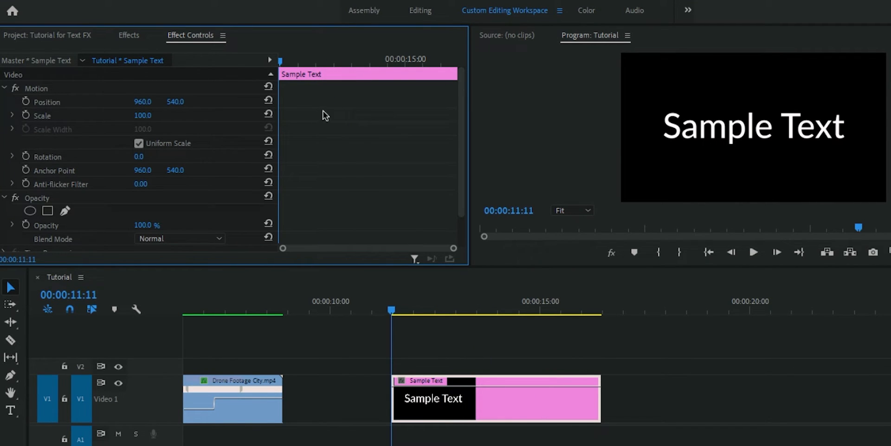
left_click(26, 102)
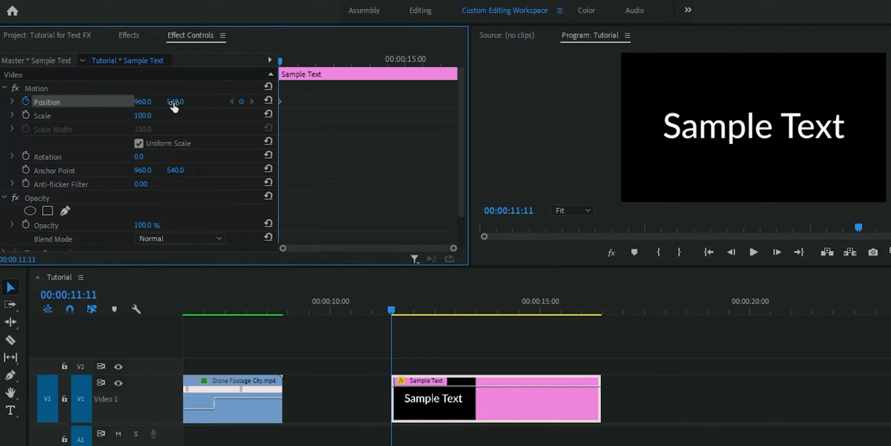
left_click_drag(174, 106, 486, 106)
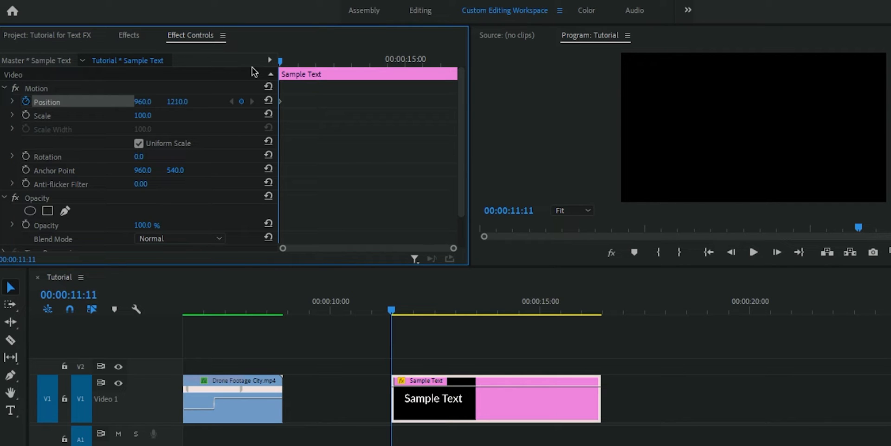
key("End")
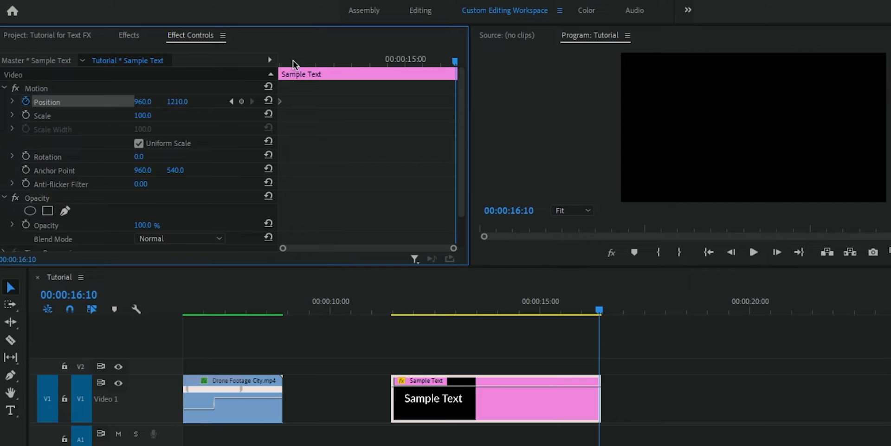
mouse_move(185, 105)
left_mouse_down()
mouse_move(2, 106)
mouse_move(179, 104)
left_mouse_up()
Step: Play back the title's upward scroll from the start of its clip
left_click_drag(303, 61, 260, 74)
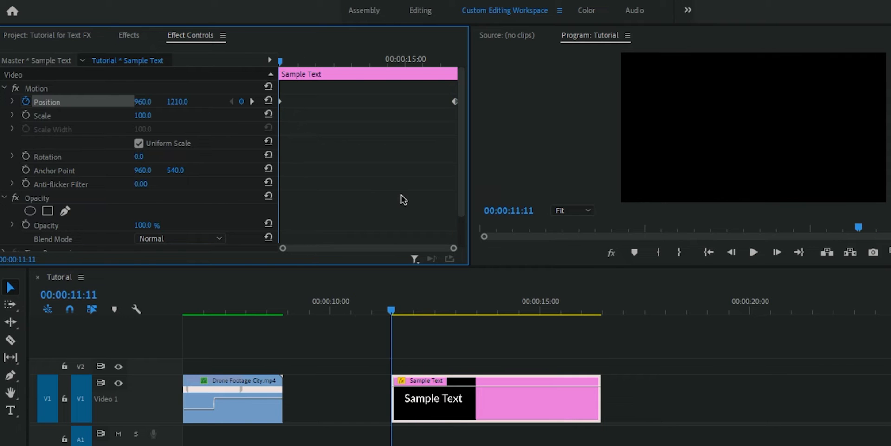
key("space")
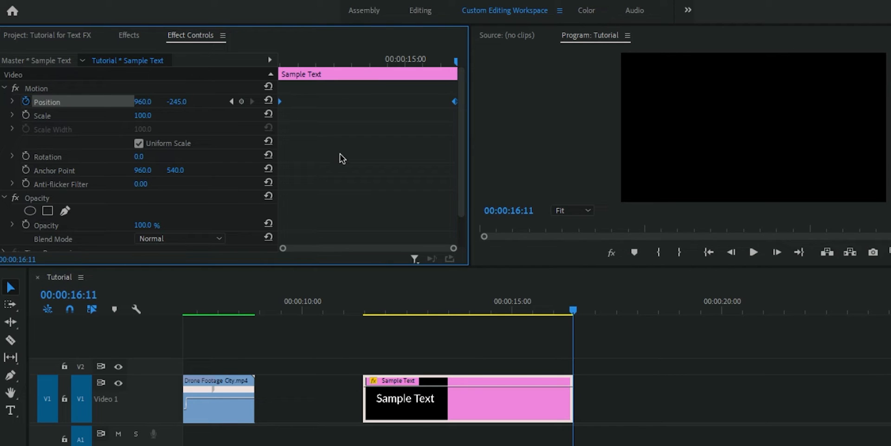
Step: Set the temporal interpolation of the title's position keyframes to Auto Bezier and play the scroll back
right_click(280, 104)
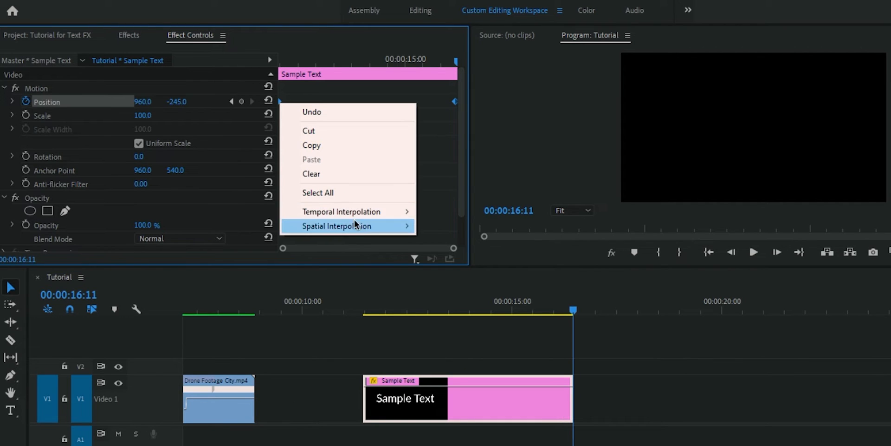
mouse_move(383, 213)
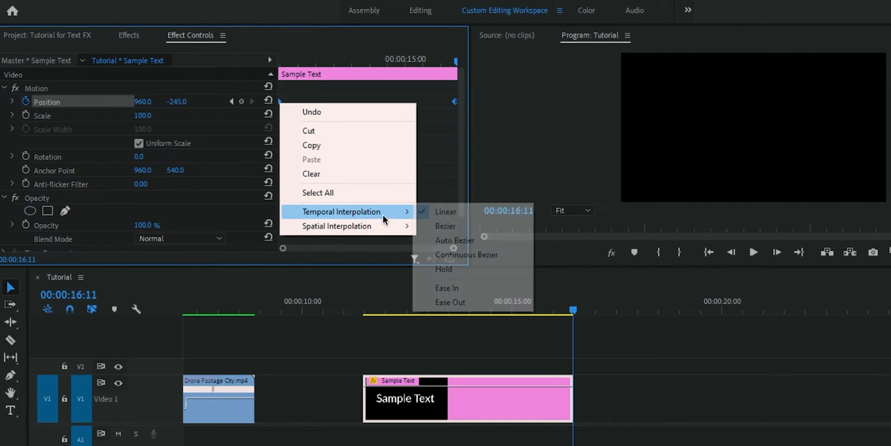
left_click(460, 243)
left_click(360, 307)
scroll(363, 310, "up", 3)
key("space")
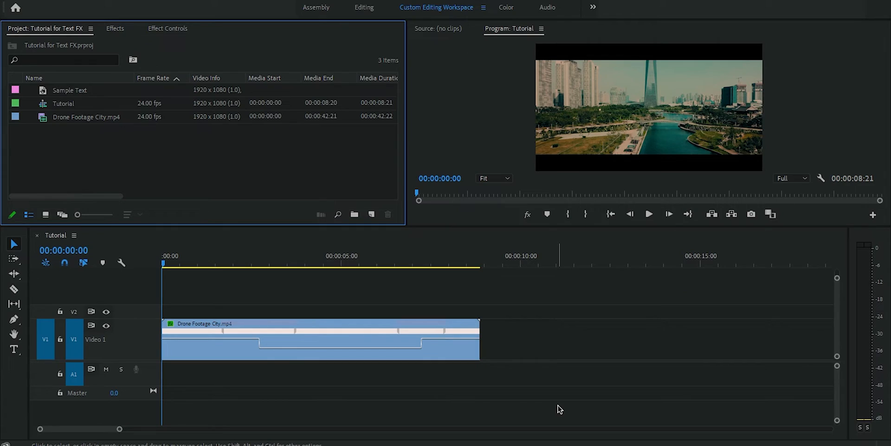
Step: Place the Sample Text title on V2 at 00:00:03:06 and show the drone footage clip's opacity settings
left_click_drag(46, 93, 292, 318)
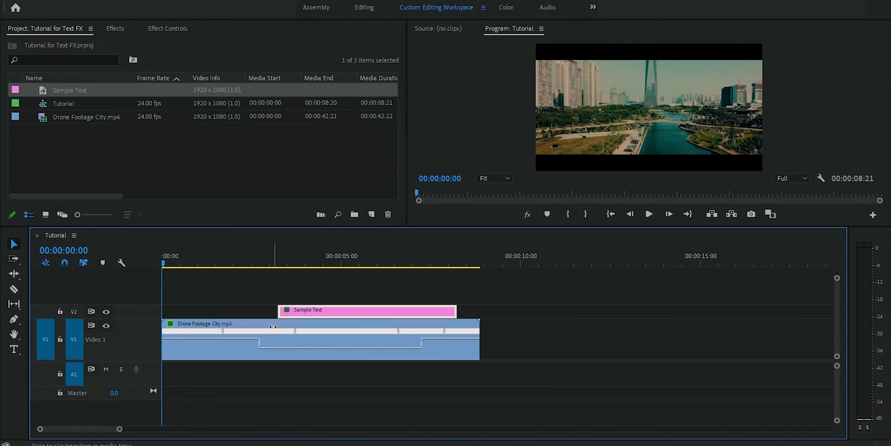
left_click(244, 353)
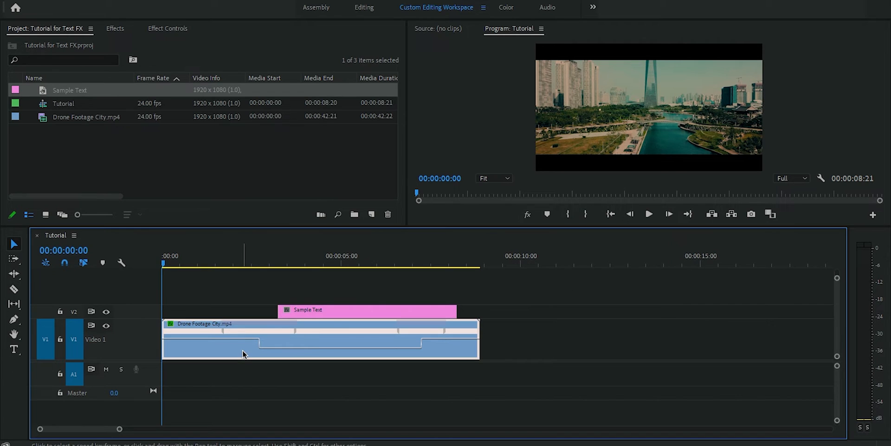
key("shift+5")
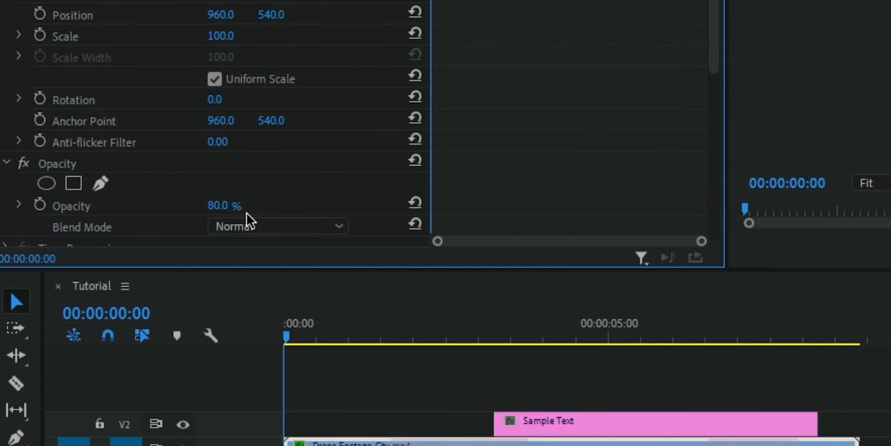
left_click(513, 331)
left_click_drag(514, 330, 541, 336)
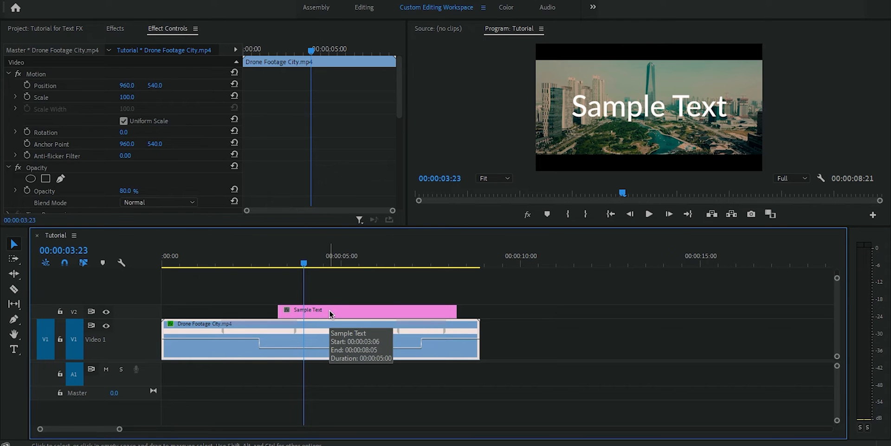
Step: Select the Sample Text title on V2 and show its Effect Controls
left_click(330, 310)
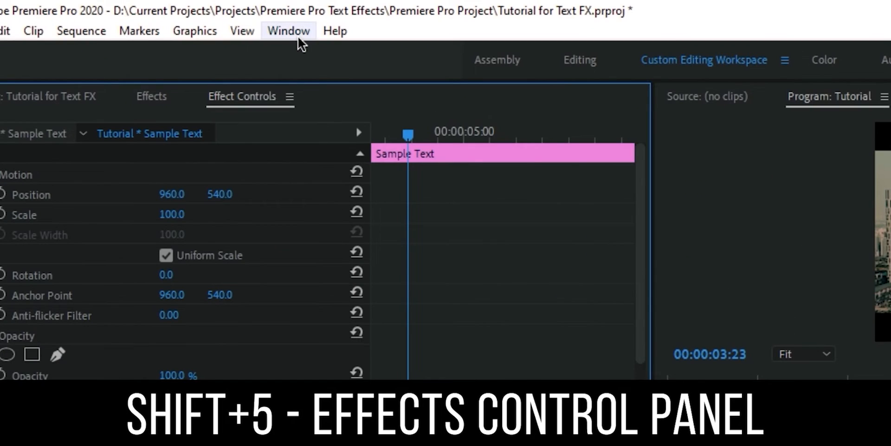
left_click(298, 35)
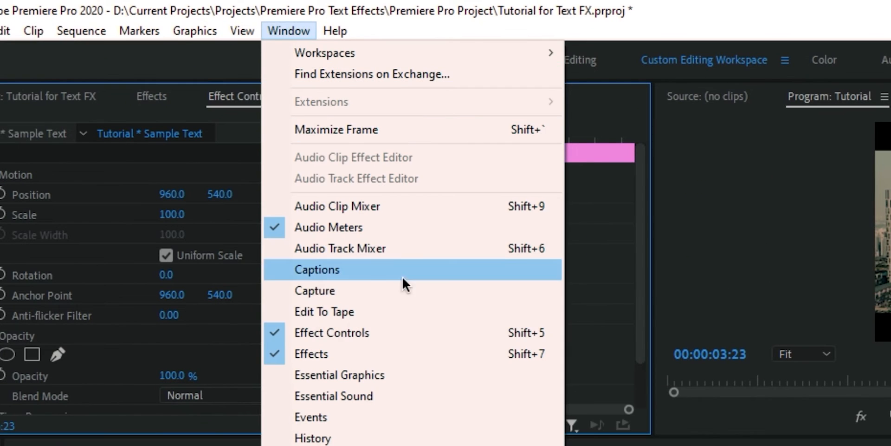
left_click(400, 332)
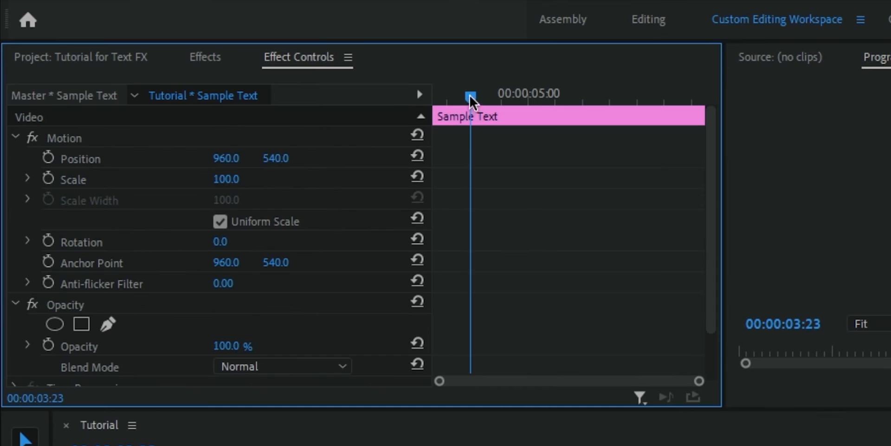
Step: Keyframe the title's opacity at 0% on its first frame, 00:00:03:06, and at 100% five frames on, 00:00:03:11
left_click_drag(470, 93, 419, 105)
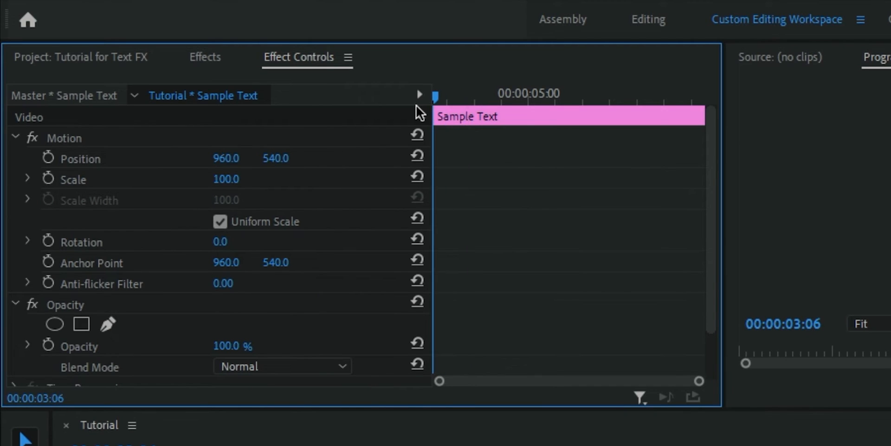
left_click(51, 347)
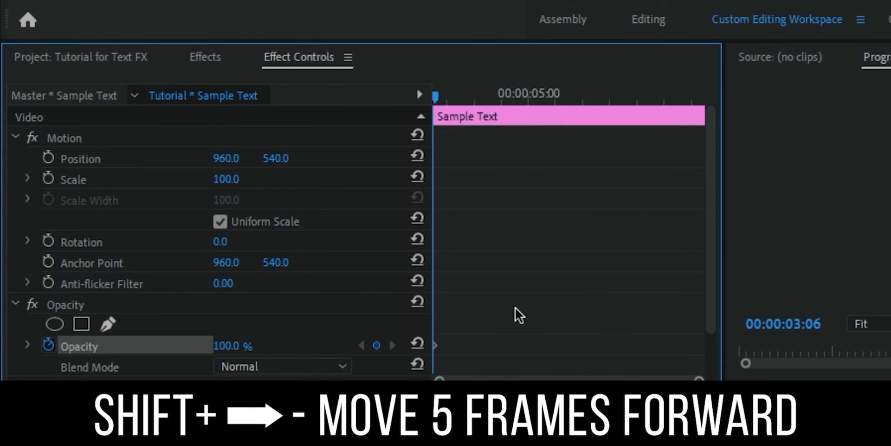
key("shift+Right")
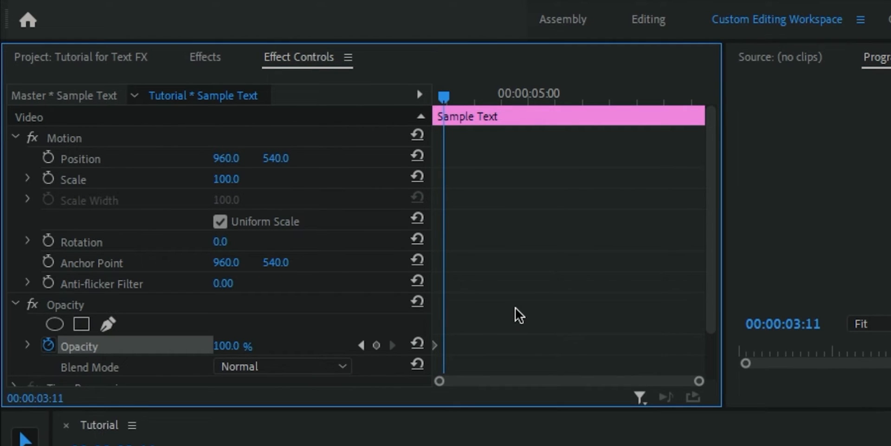
key("shift+Left")
key("shift+Right")
left_click(377, 344)
key("shift+Left")
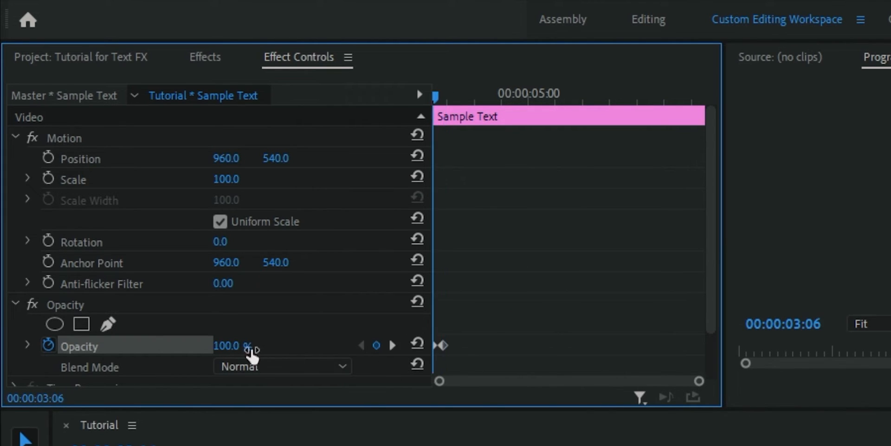
left_click(239, 347)
type("0")
key("Return")
Step: Alternate the title's opacity between 0% and 100% with a keyframe every five frames from 00:00:03:16 to 00:00:04:07
key("shift+Right")
key("shift+Right")
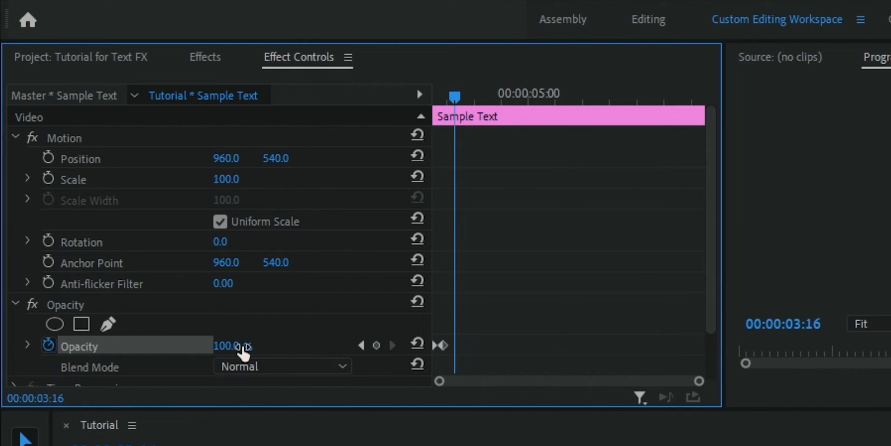
left_click(239, 346)
type("0")
key("Return")
key("shift+Right")
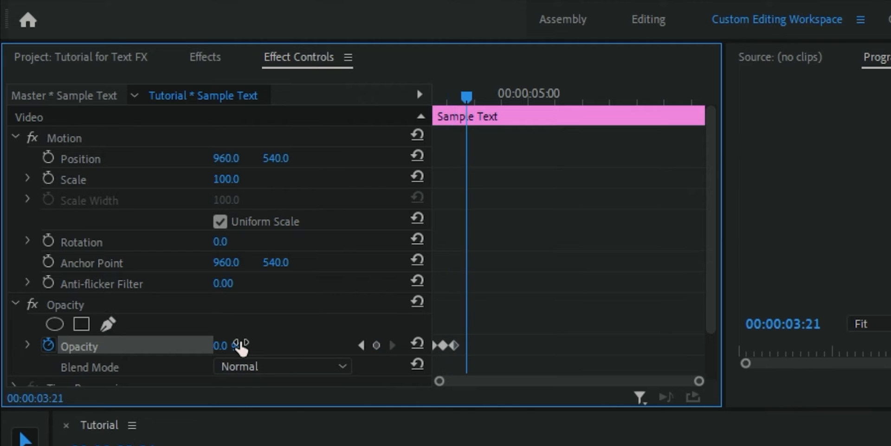
left_click(416, 344)
key("shift+Right")
left_click(239, 345)
type("0")
key("Return")
key("shift+Right")
left_click(417, 345)
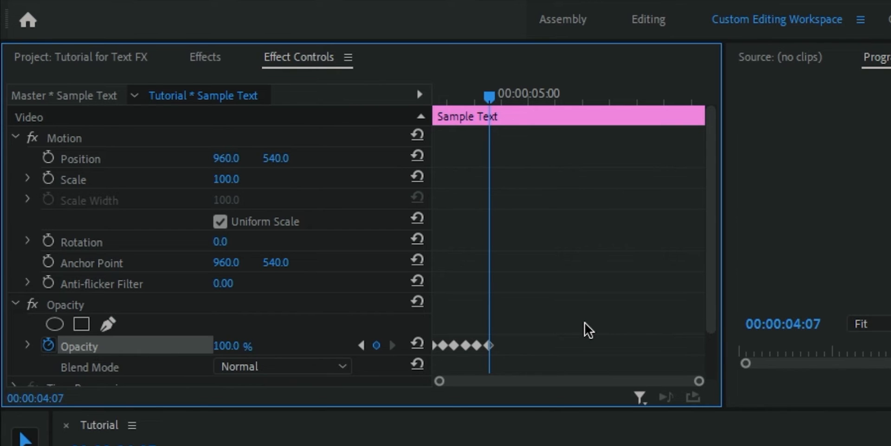
Step: Extend the opacity flicker with alternating 0% and 100% keyframes every five frames from 00:00:04:12 to 00:00:05:23
key("shift+Right")
left_click(239, 344)
type("0")
key("Return")
key("shift+Right")
left_click(418, 345)
key("shift+Right")
left_click(239, 345)
type("0")
key("Return")
key("shift+Right")
left_click(418, 344)
key("shift+Right")
left_click(239, 345)
type("0")
key("Return")
key("shift+Right")
left_click(417, 345)
key("shift+Right")
key("shift+Right")
left_click(418, 345)
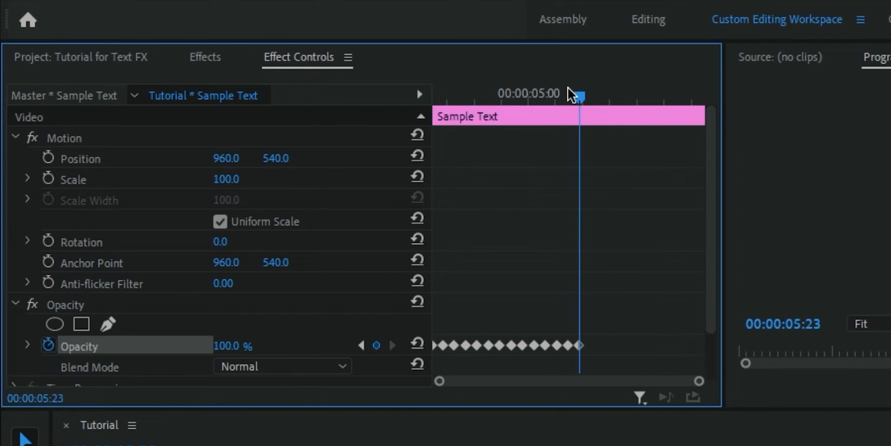
Step: Play back the title's flickering opacity from the start of its clip at 00:00:03:06
left_click_drag(579, 96, 361, 131)
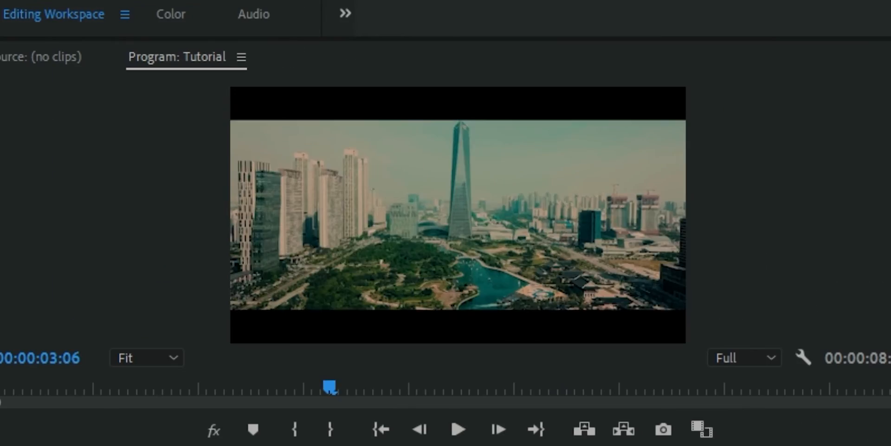
key("space")
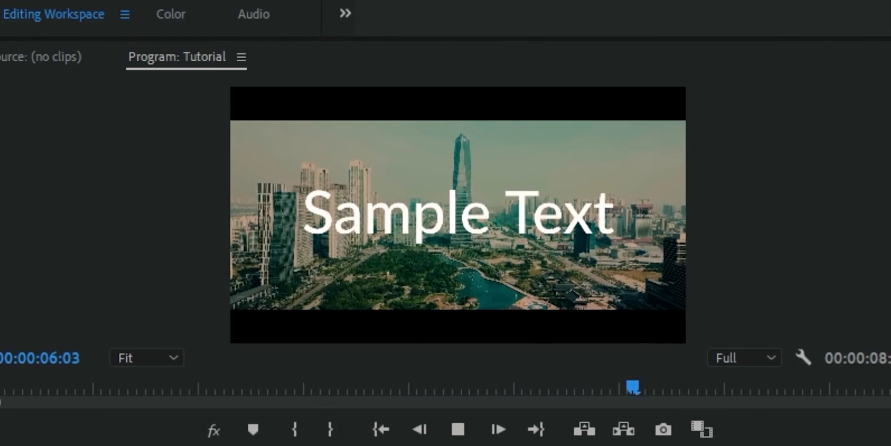
key("space")
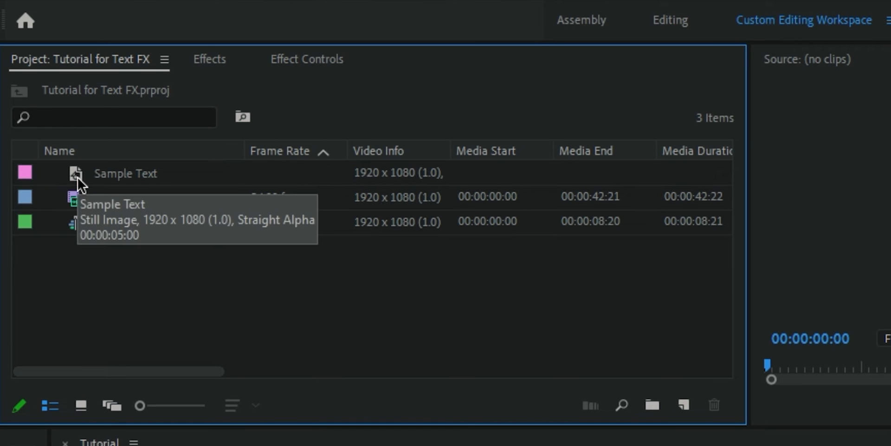
Step: Open the Sample Text title for editing and replace its wording with "Typewriter Text Effects"
double_click(77, 176)
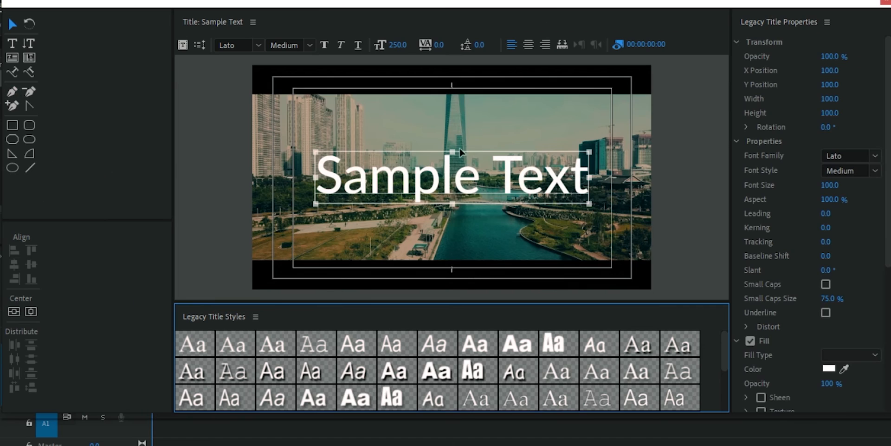
left_click(10, 45)
left_click_drag(588, 177, 327, 153)
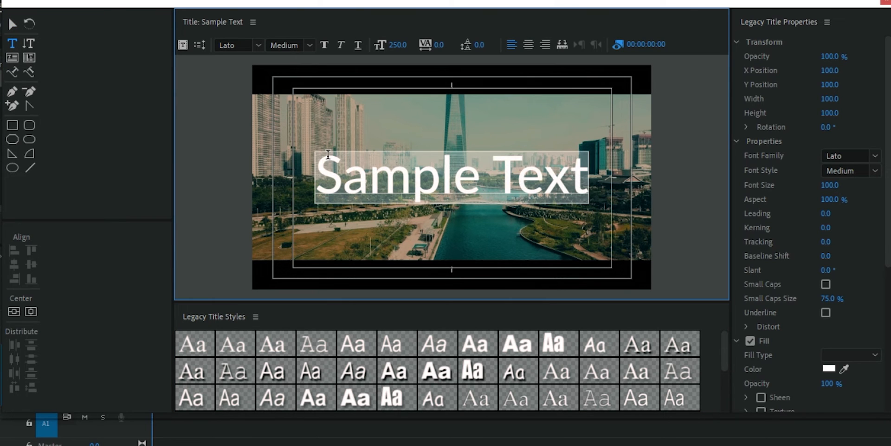
type("Typewr")
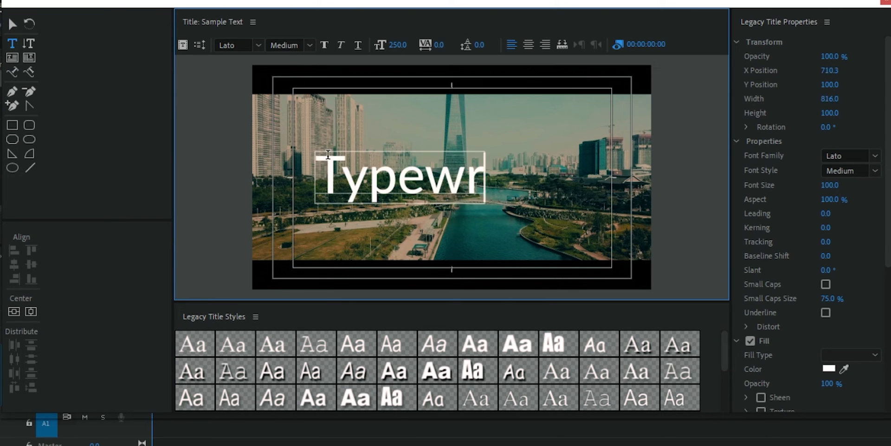
type("iter Text")
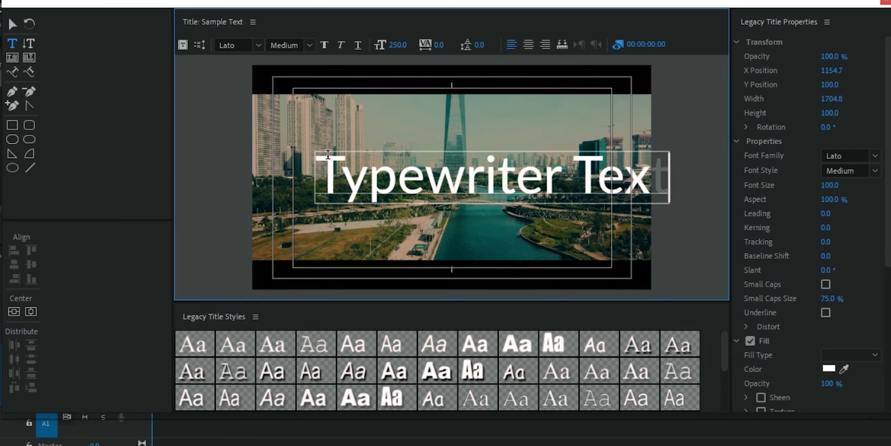
type(" Effects")
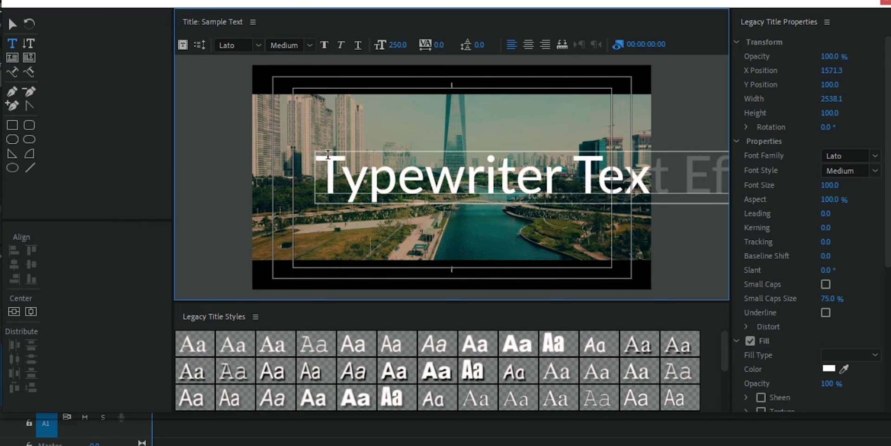
Step: Set the font size of the whole title text to 100
key("ctrl+a")
left_click(402, 44)
type("10")
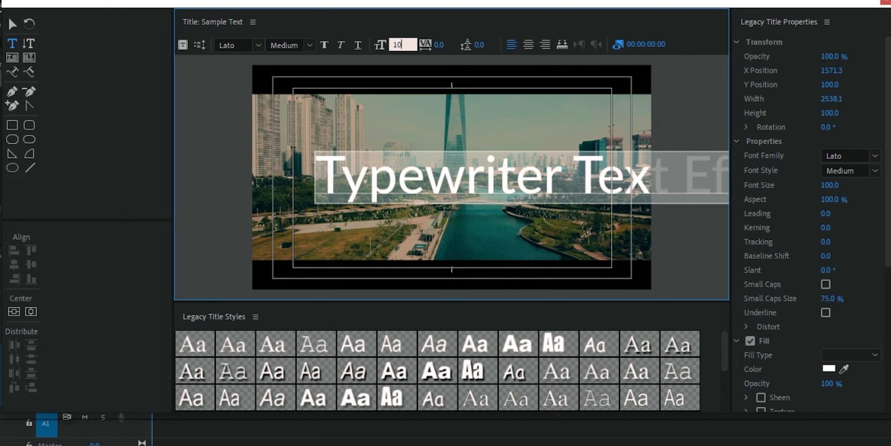
type("0")
key("Return")
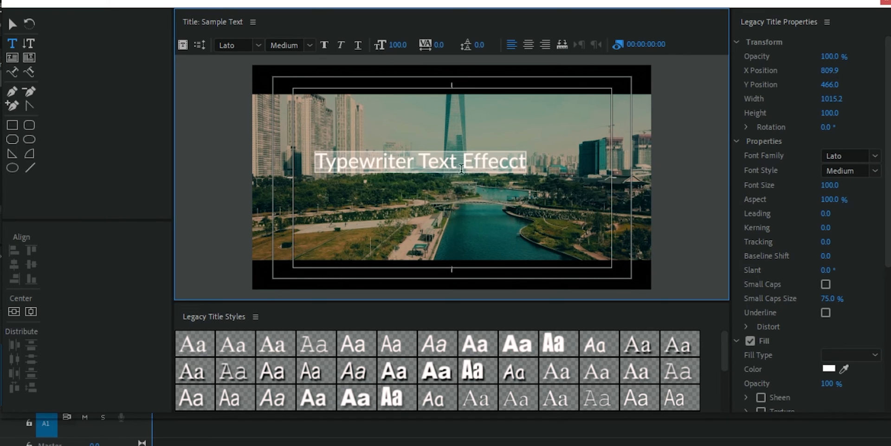
Step: Correct the title's misspelled last word and extend the wording to "Typewriter Text Effect Premiere Pro"
left_click(519, 163)
key("BackSpace")
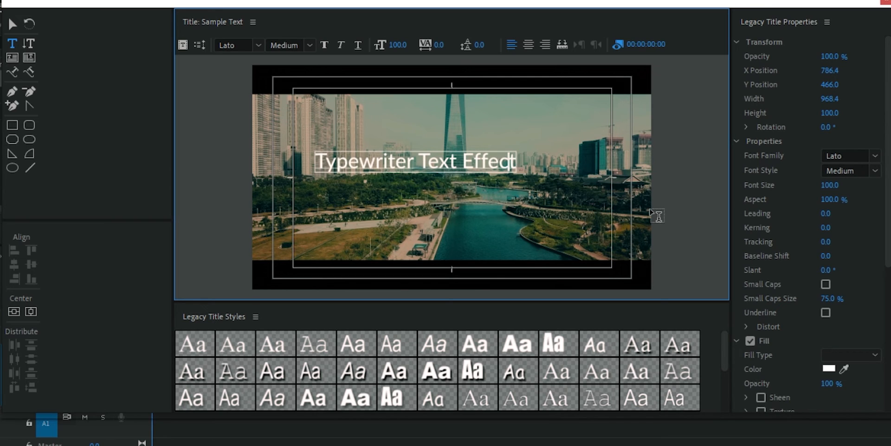
type("Prem")
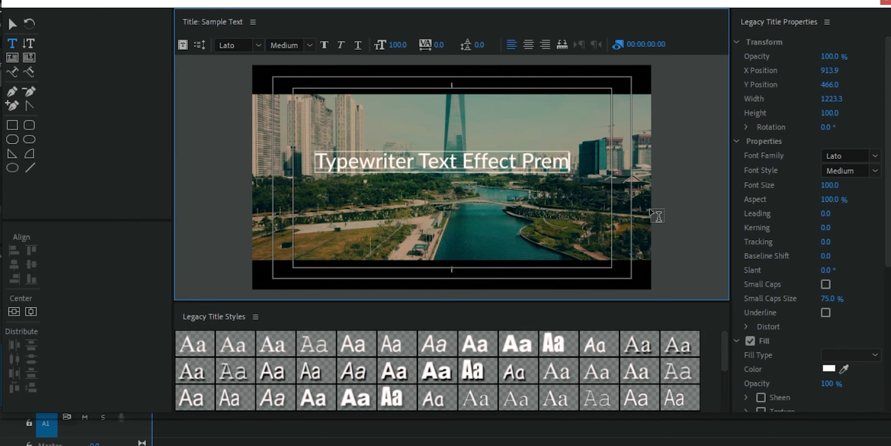
type("iere Pro")
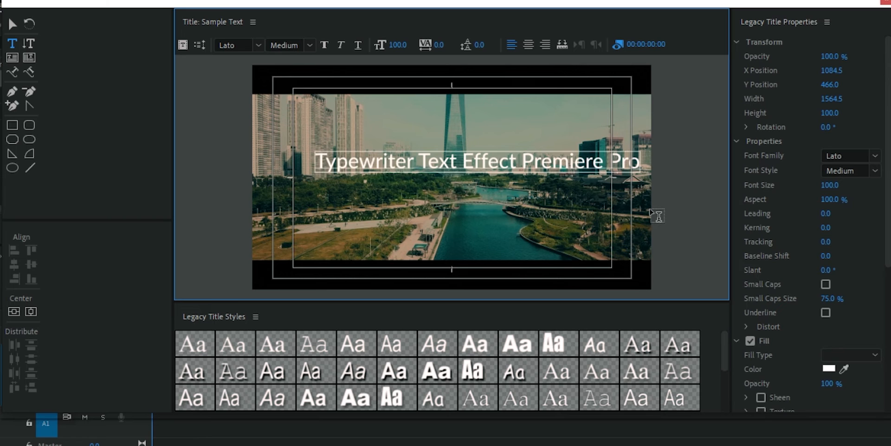
Step: Set the title text's kerning to 5 and center it horizontally and vertically in the frame
key("ctrl+a")
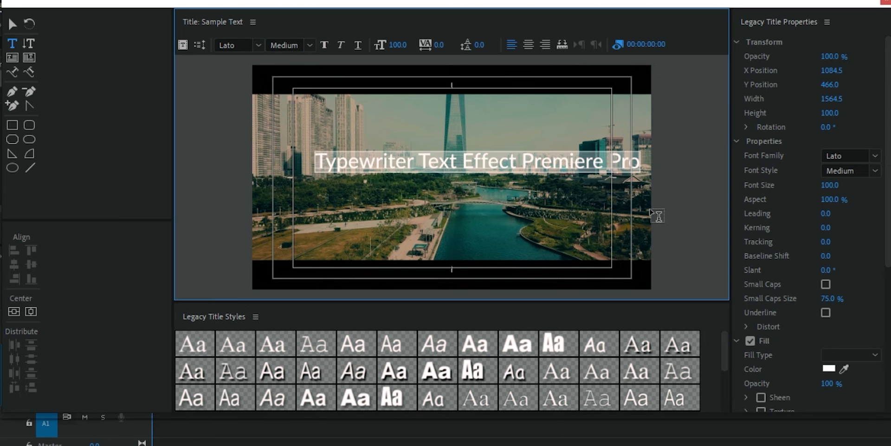
left_click(31, 311)
left_click(14, 311)
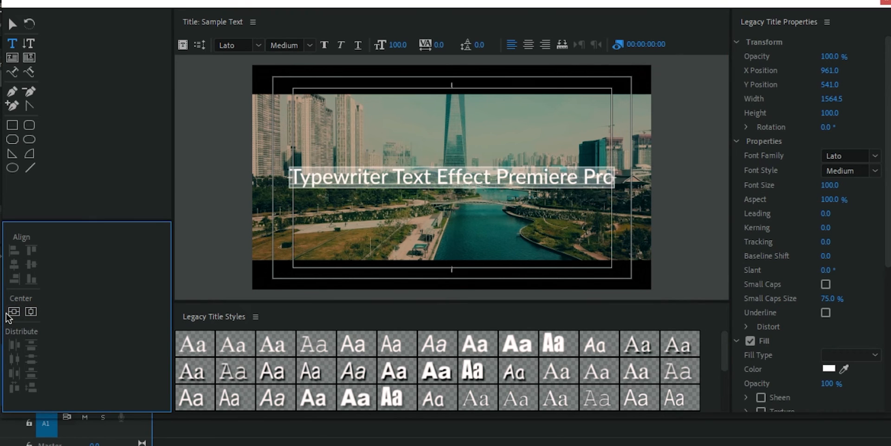
left_click(15, 312)
left_click(31, 313)
left_click(439, 45)
type("5")
key("Return")
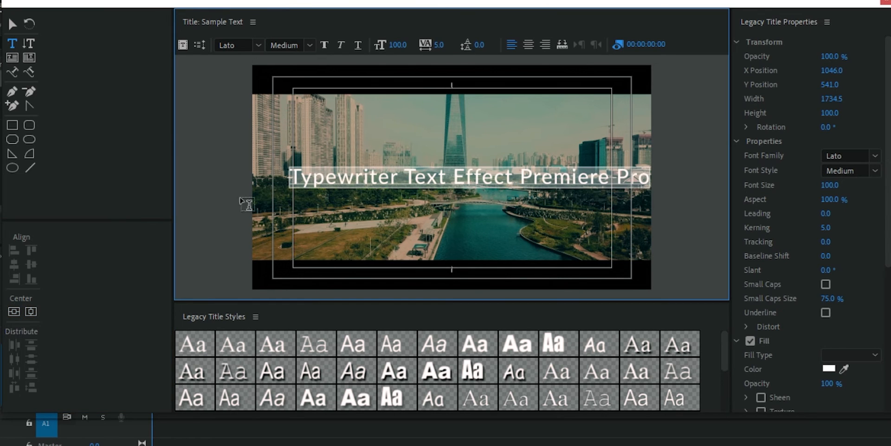
left_click(15, 311)
left_click(31, 311)
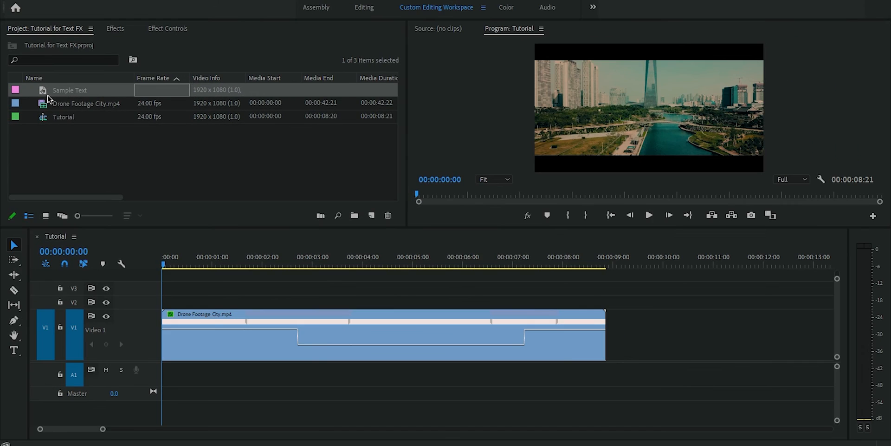
Step: Place the Sample Text title on V2 at the sequence start and shrink the timeline tracks to enlarge the preview
left_click_drag(41, 94, 159, 299)
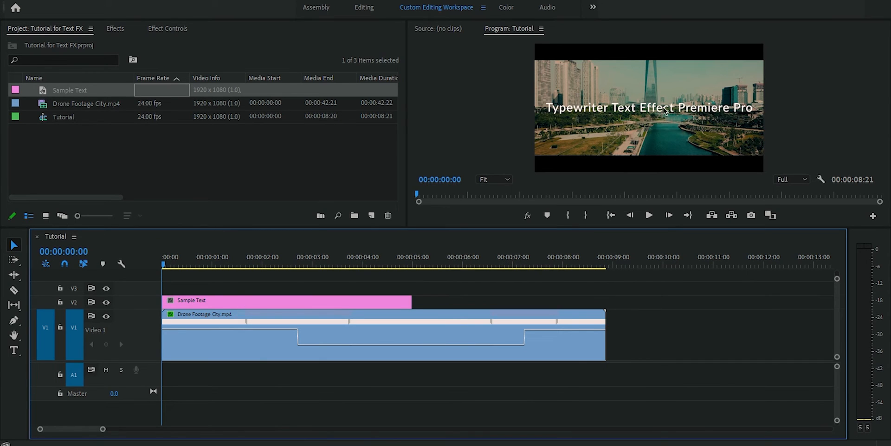
left_click_drag(138, 310, 132, 339)
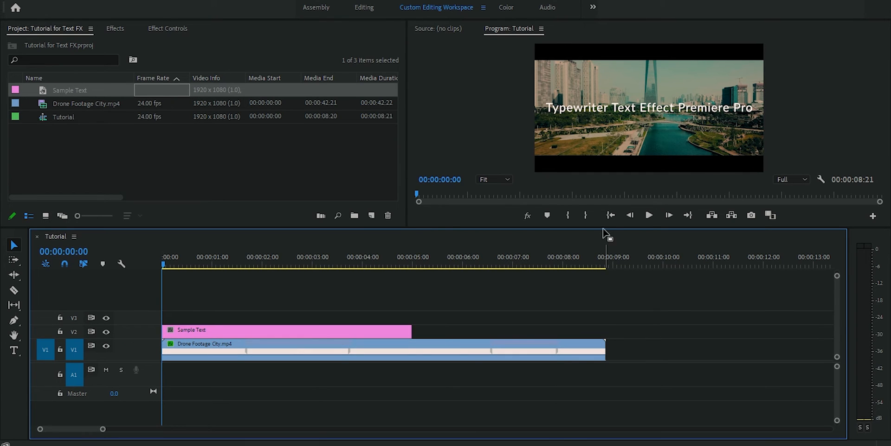
left_click_drag(606, 226, 609, 285)
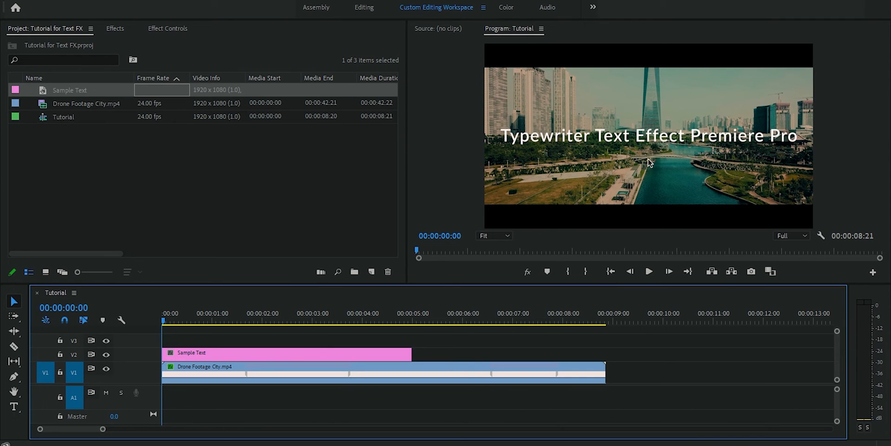
Step: Search the effects for "linear" and apply Linear Wipe to the Sample Text clip on V2
left_click(108, 186)
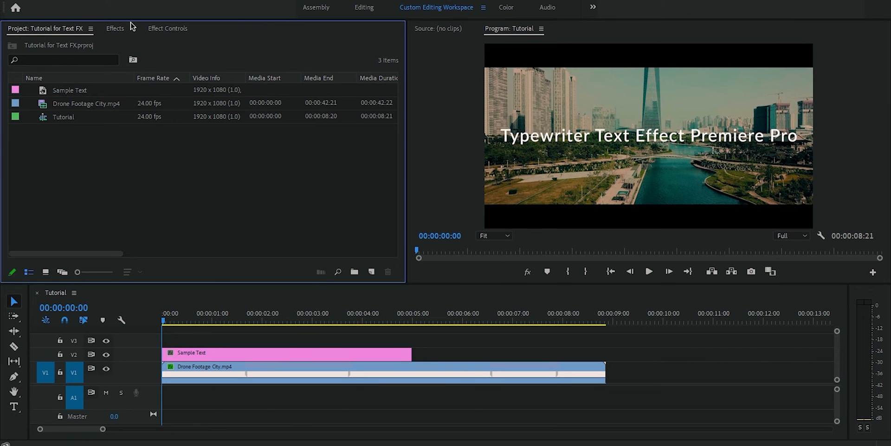
left_click(121, 32)
double_click(93, 40)
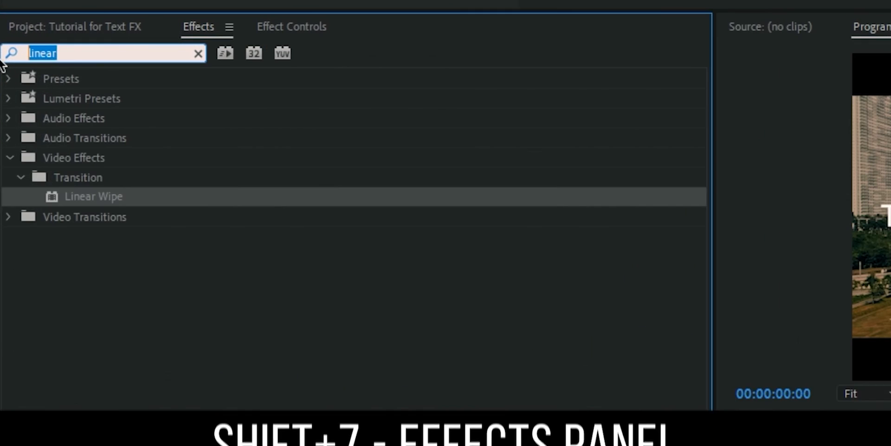
type("linear")
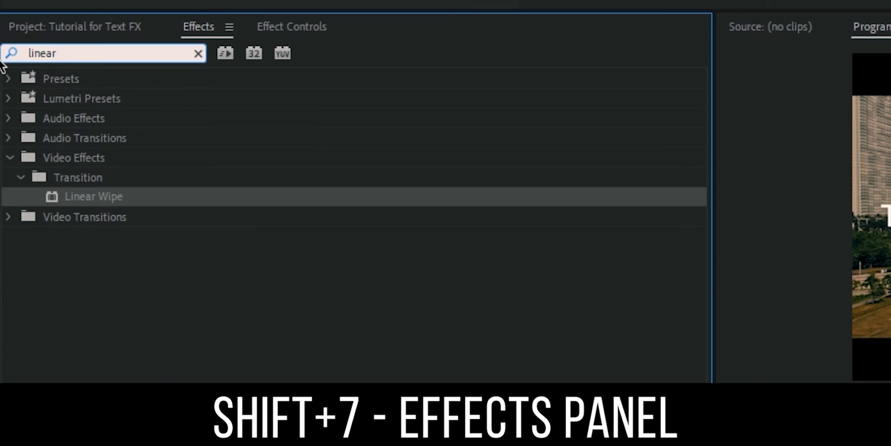
left_click_drag(49, 196, 314, 445)
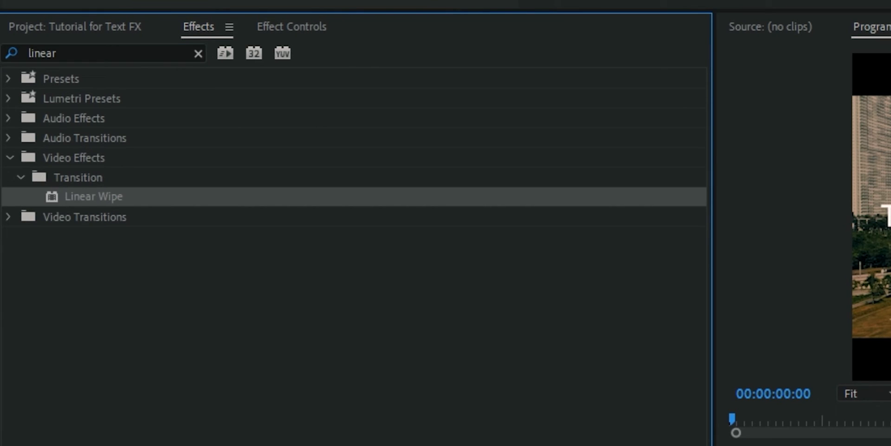
left_click_drag(181, 351, 182, 353)
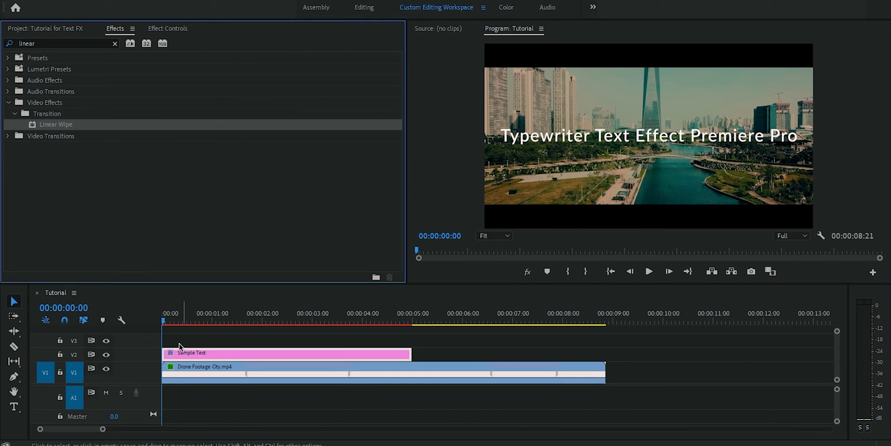
Step: Set the Linear Wipe's Wipe Angle on the Sample Text clip to 270°
left_click(168, 29)
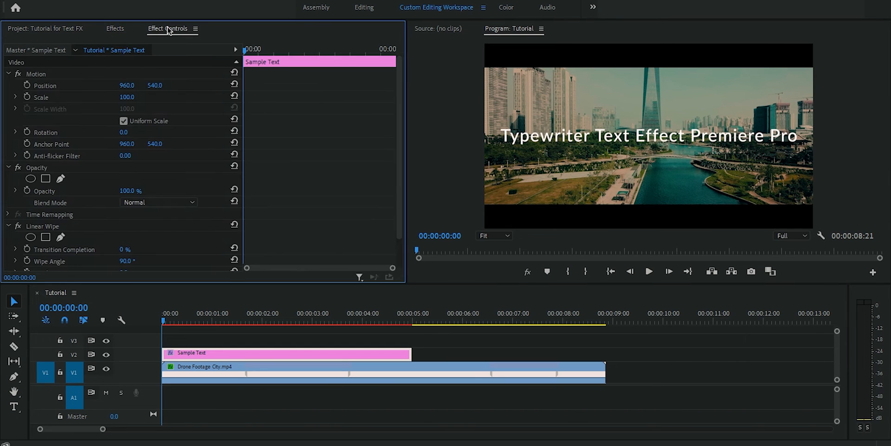
scroll(397, 148, "down", 1)
scroll(397, 148, "down", 1)
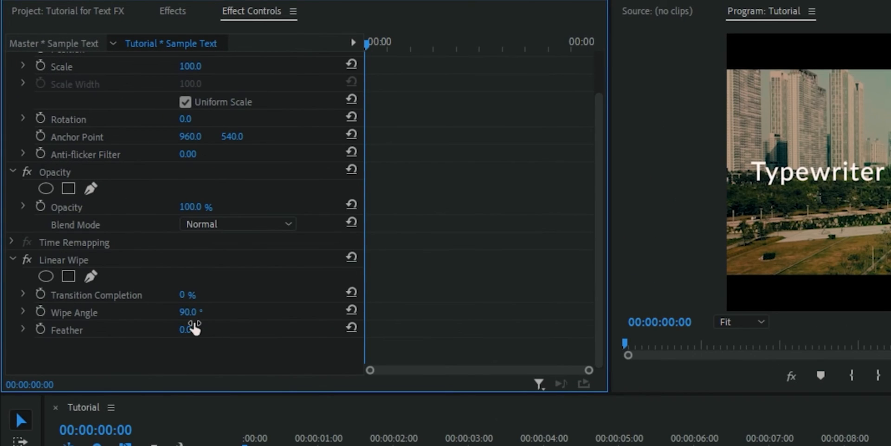
left_click(189, 311)
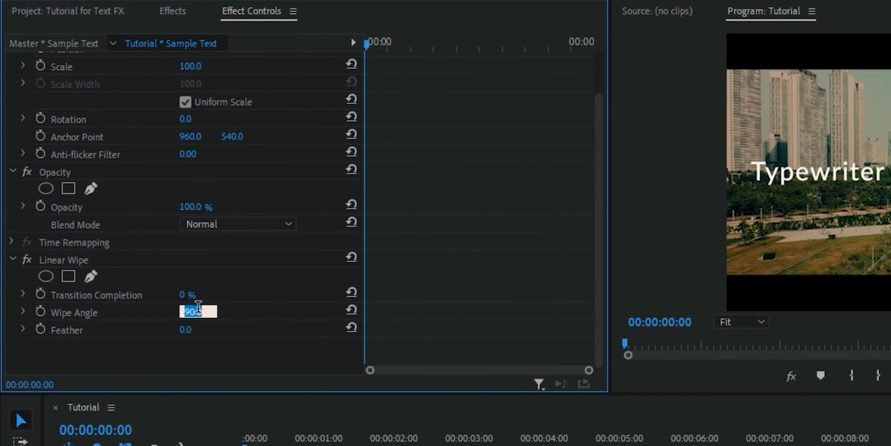
type("270")
key("Return")
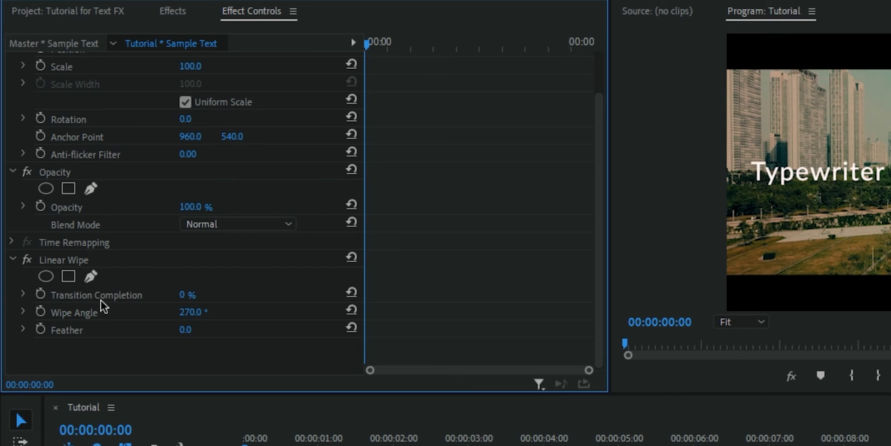
Step: Keyframe the Linear Wipe's Transition Completion from 100% at the clip start to 0% at 00:00:02:00
left_click(185, 296)
type("100")
key("Return")
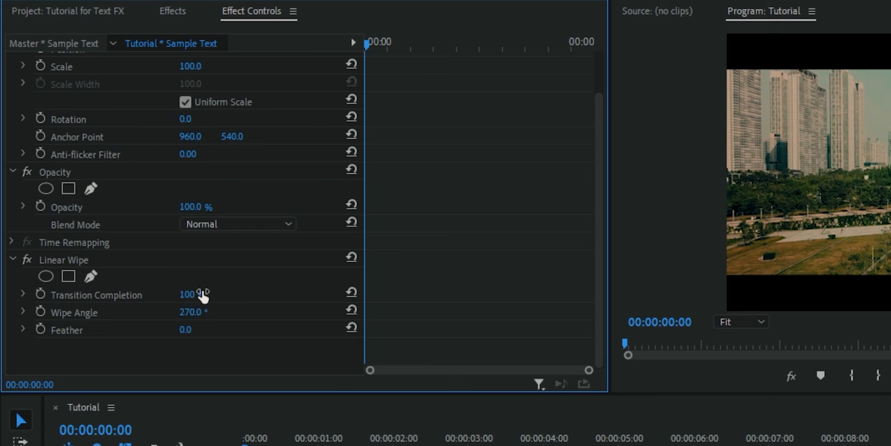
left_click(41, 293)
left_click_drag(427, 46, 459, 57)
left_click(195, 298)
type("0")
key("Return")
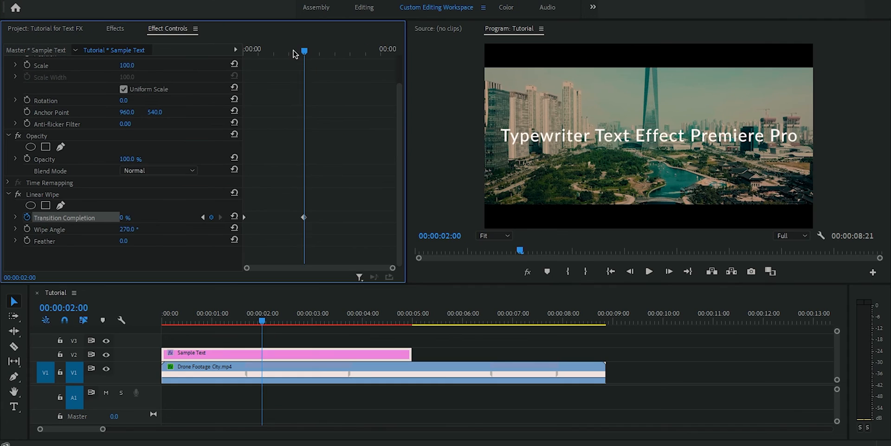
Step: Play back the title's wipe reveal from the sequence start and return the playhead to 00:00:00:00
left_click_drag(443, 44, 307, 34)
key("space")
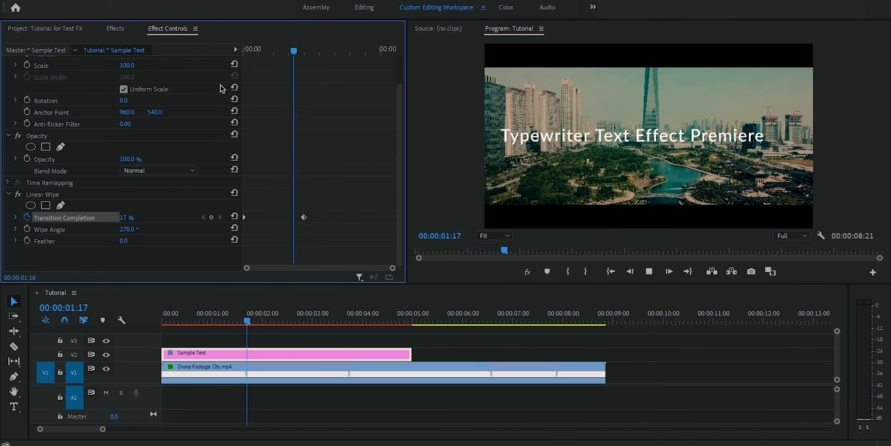
key("space")
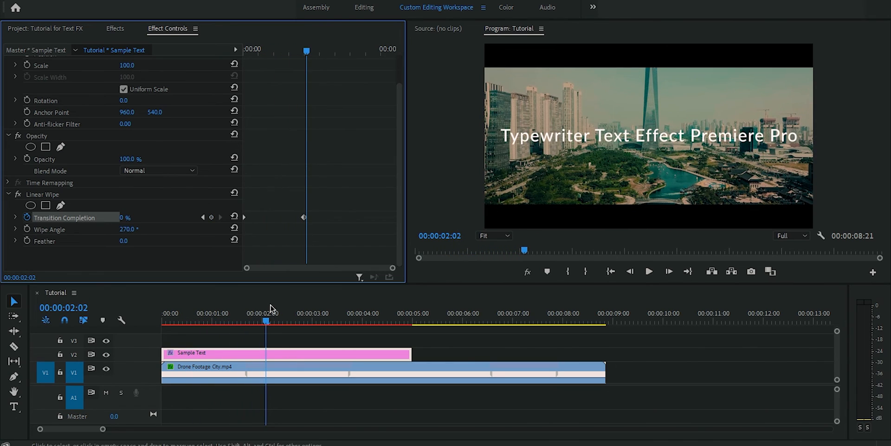
left_click(264, 321)
left_click_drag(263, 321, 134, 320)
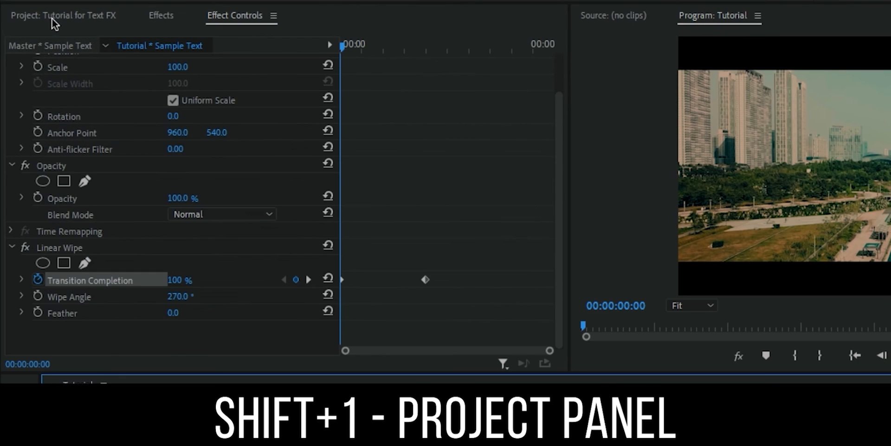
Step: Create a white (FFFFFF) 1920 x 1080 color matte at 24.00 fps in the project and name it "Cursor"
key("shift+1")
left_click(518, 354)
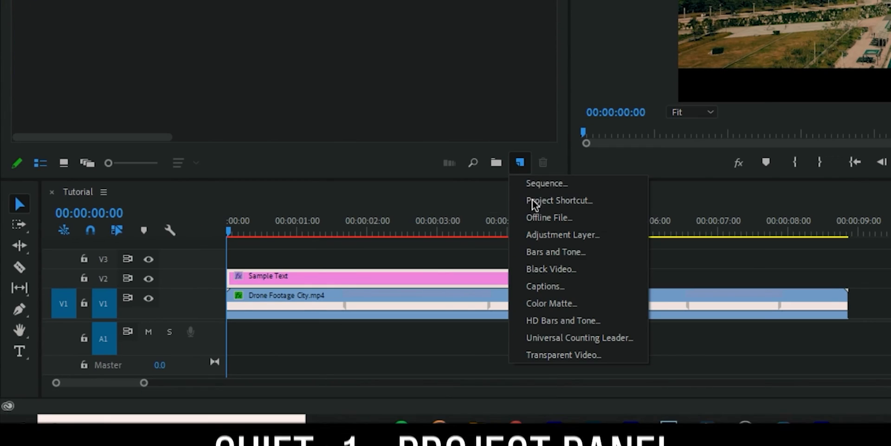
left_click(565, 306)
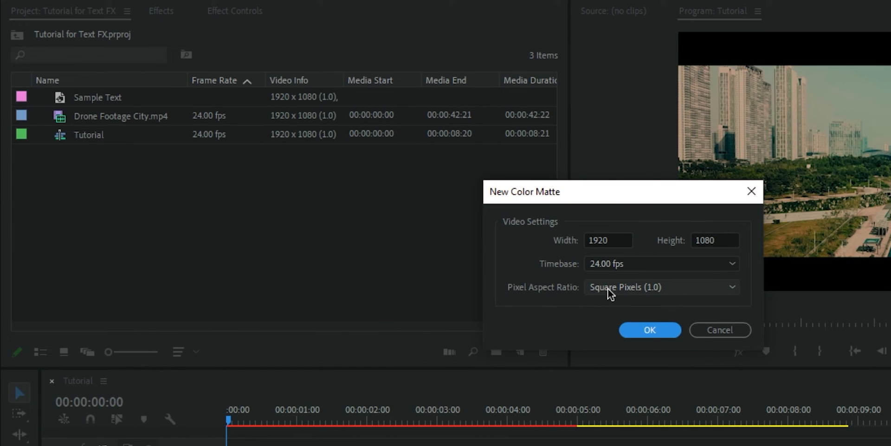
left_click(651, 331)
left_click(436, 370)
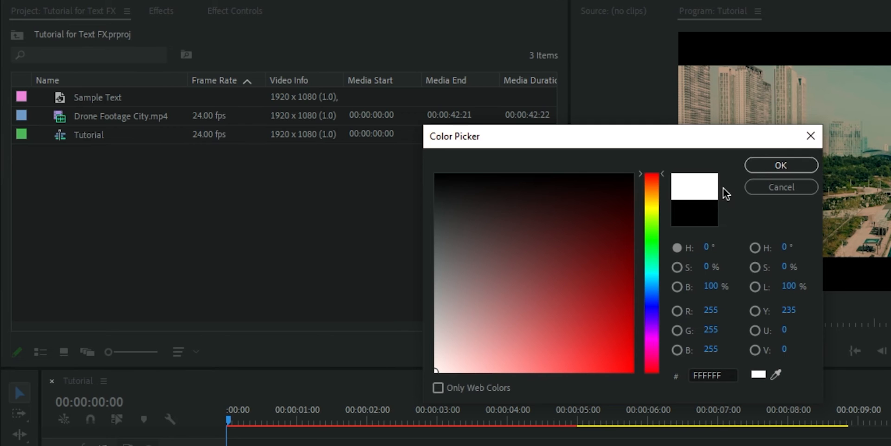
left_click(776, 166)
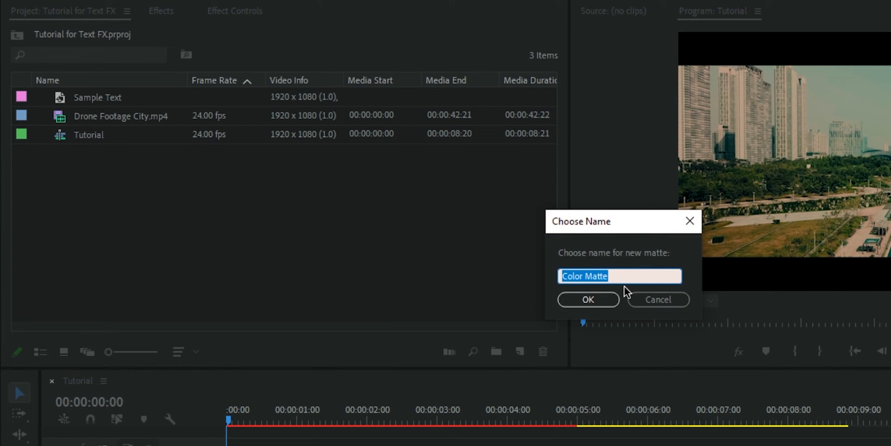
type("Cursor")
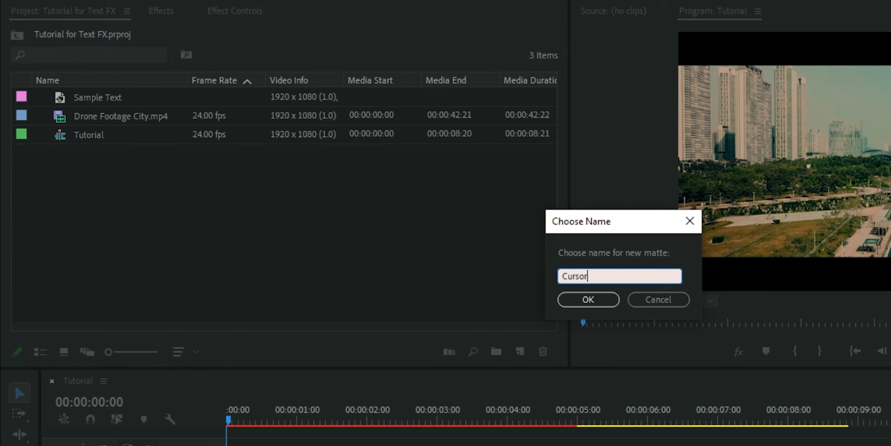
key("Return")
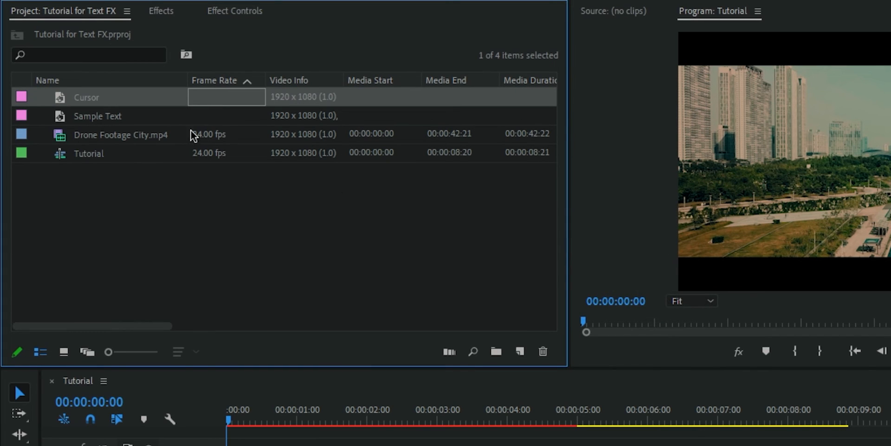
Step: Change the label color of the Cursor matte in the project to Purple
right_click(58, 102)
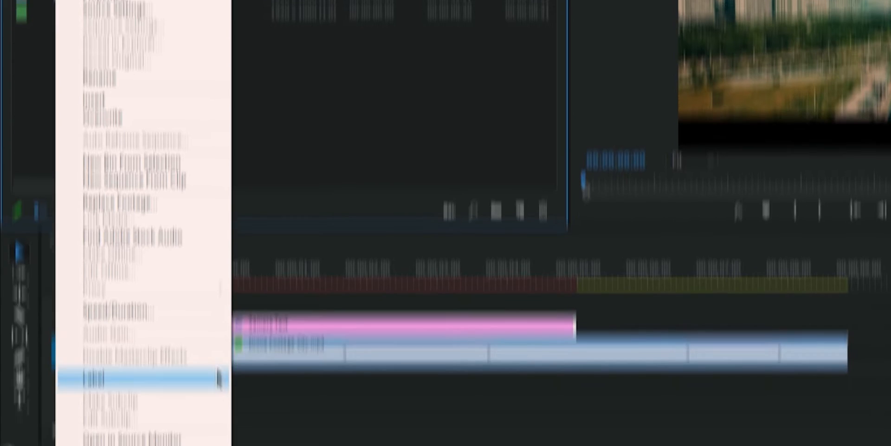
mouse_move(217, 354)
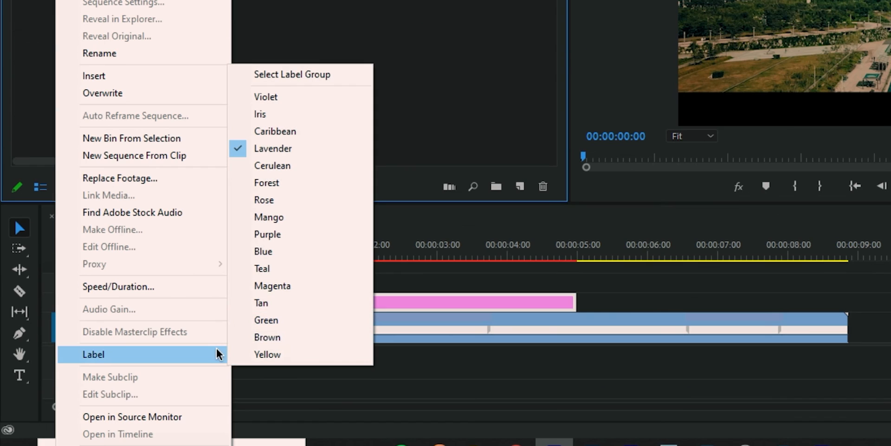
left_click(276, 235)
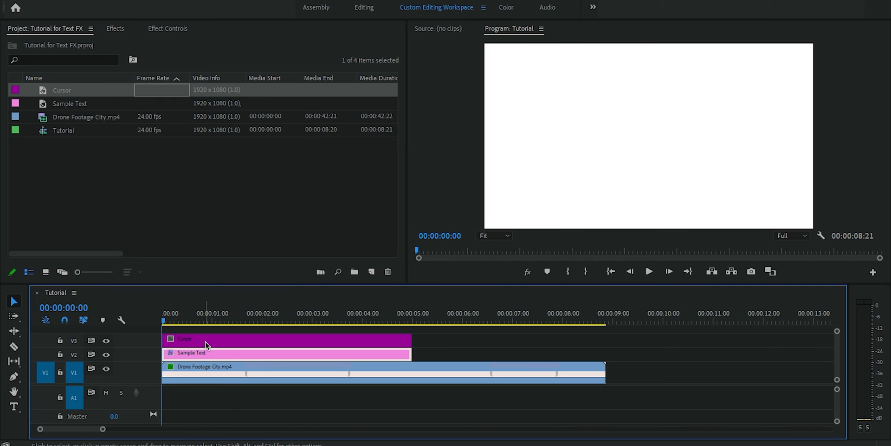
Step: Disable Uniform Scale on the Cursor clip and set its Scale Width to 0.3 and Scale Height to 10
left_click(205, 341)
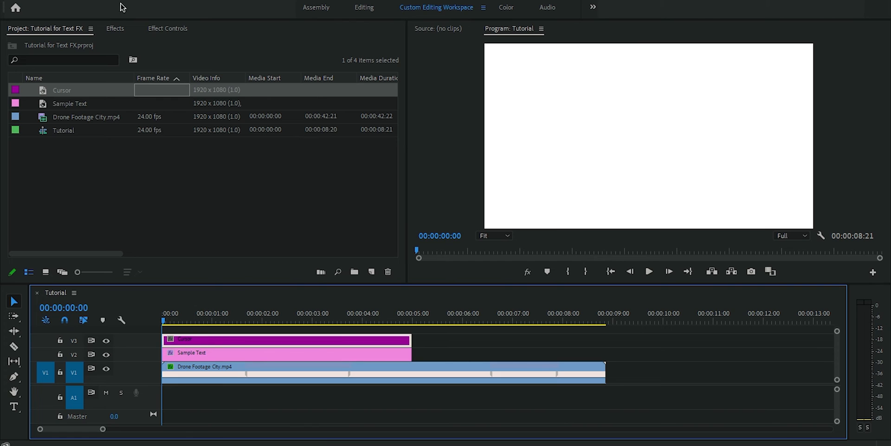
left_click(173, 28)
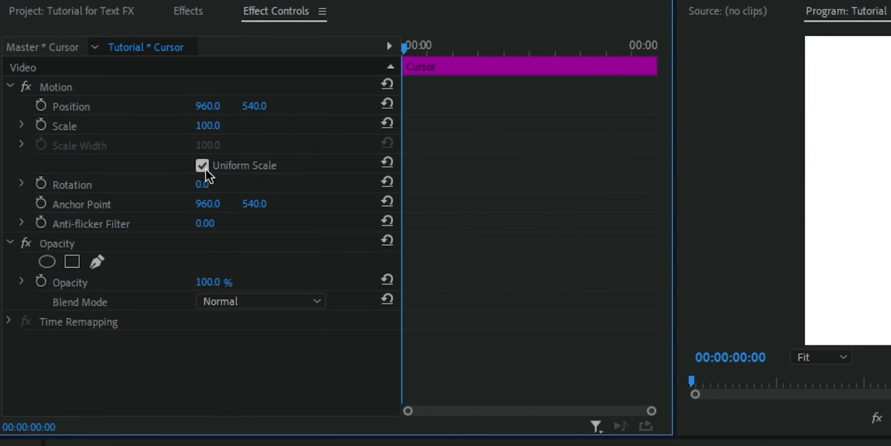
left_click(202, 166)
left_click(213, 144)
type("0.3")
key("Return")
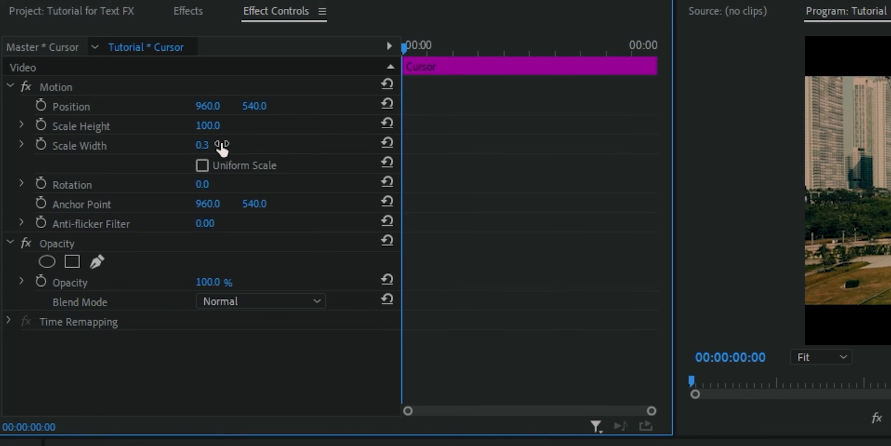
left_click(209, 124)
type("10")
key("Return")
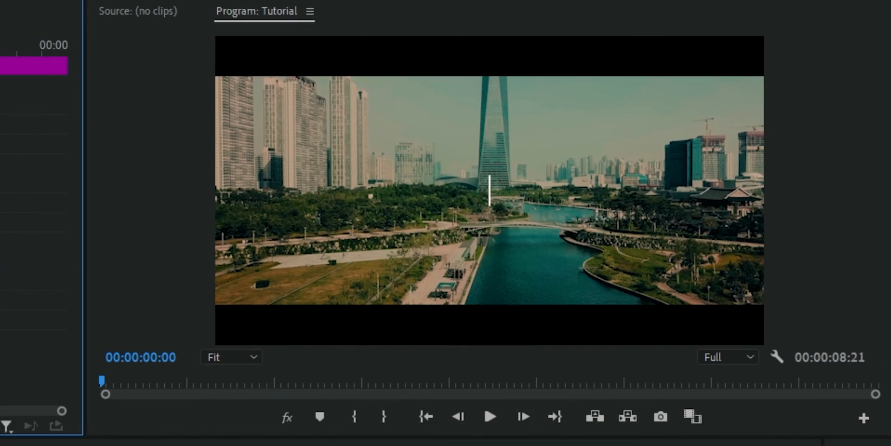
Step: At 00:00:00:03, set the Cursor's horizontal Position to 150 beside the first letter and start keyframing Position
key("space")
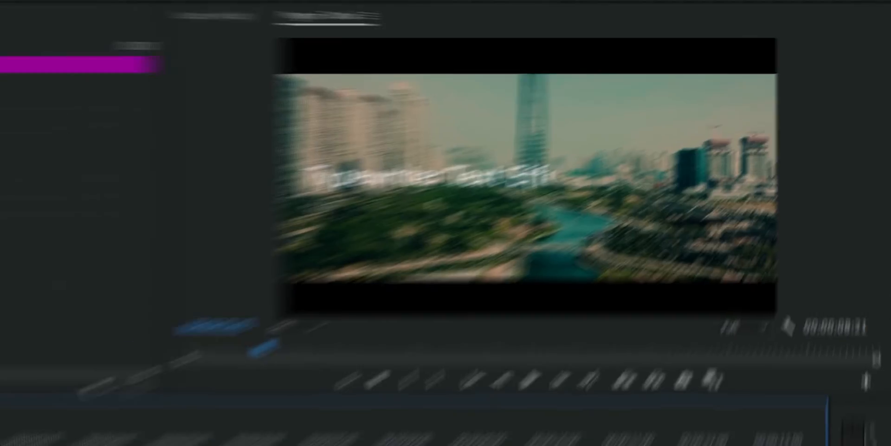
mouse_move(179, 325)
left_mouse_down()
mouse_move(187, 326)
mouse_move(172, 326)
left_mouse_up()
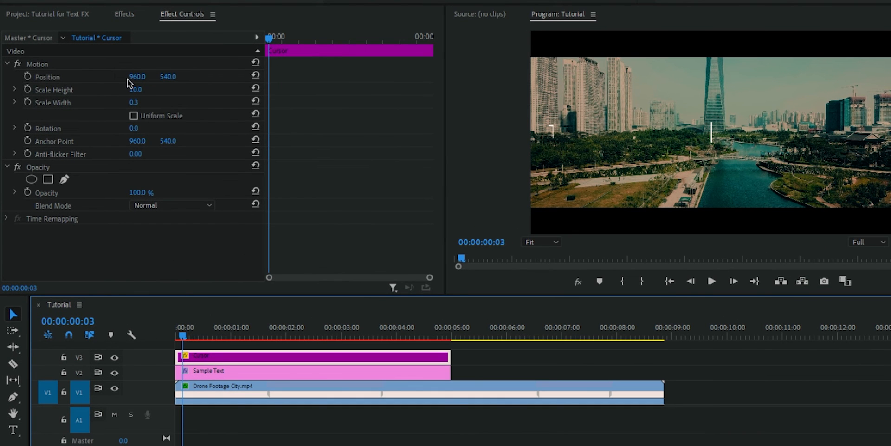
left_click_drag(132, 77, 69, 76)
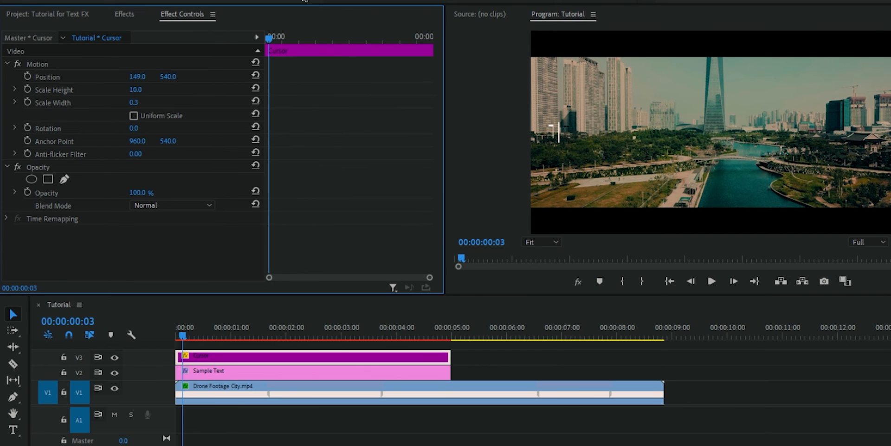
left_click(138, 76)
left_click(28, 76)
Step: Keyframe the Cursor's horizontal Position at 1834 at 00:00:02:00 and play back the movement from the start
left_click_drag(272, 44, 330, 51)
left_click_drag(137, 77, 218, 76)
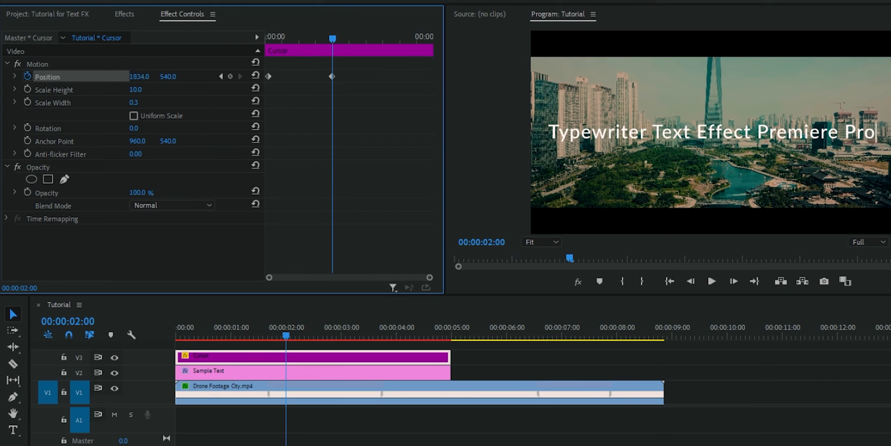
left_click_drag(139, 76, 141, 76)
left_click_drag(273, 38, 255, 35)
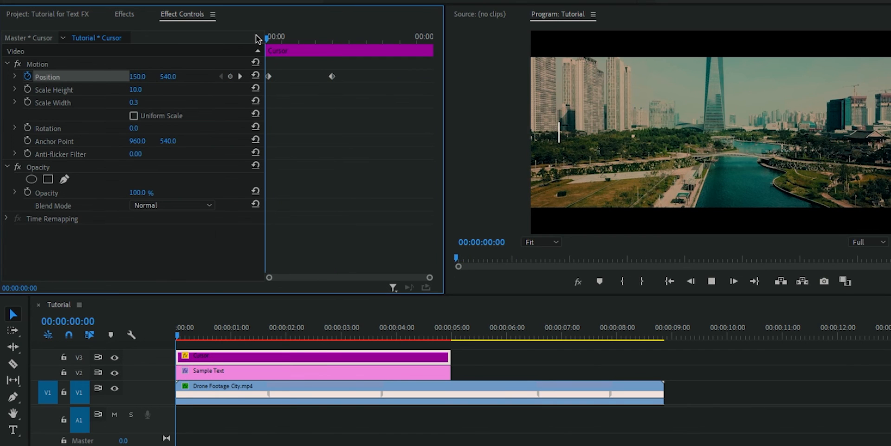
key("space")
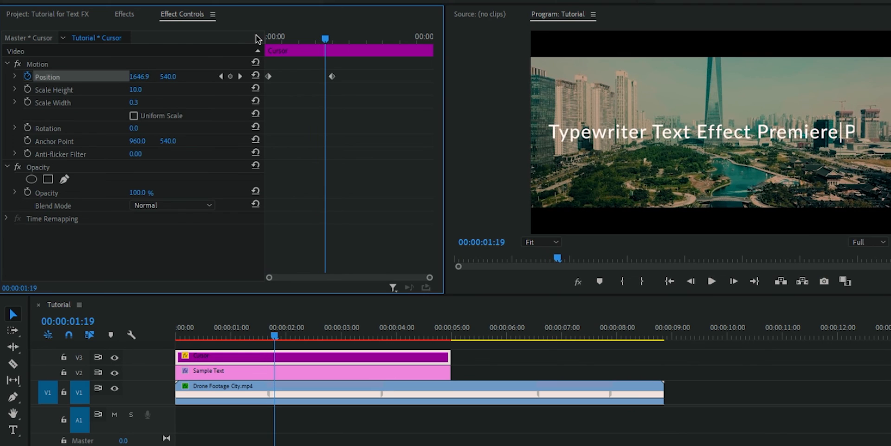
Step: Move the Cursor's last Position keyframe to 00:00:01:21 so it follows the text reveal
left_click(332, 76)
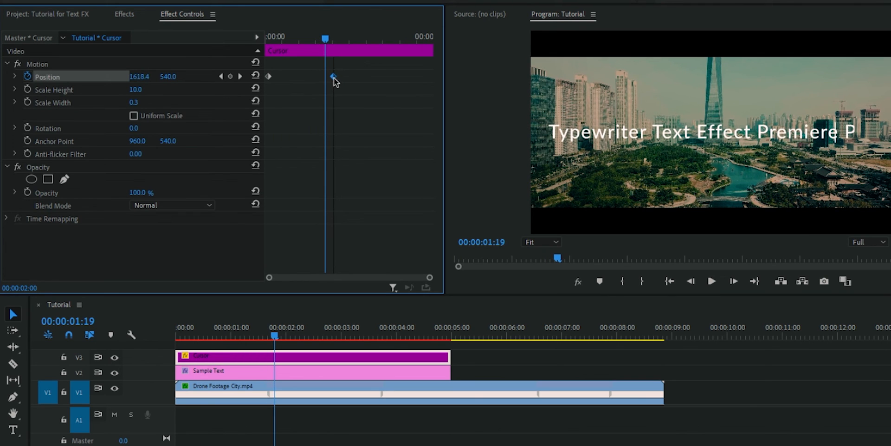
left_click_drag(333, 79, 328, 77)
scroll(328, 77, "up", 4)
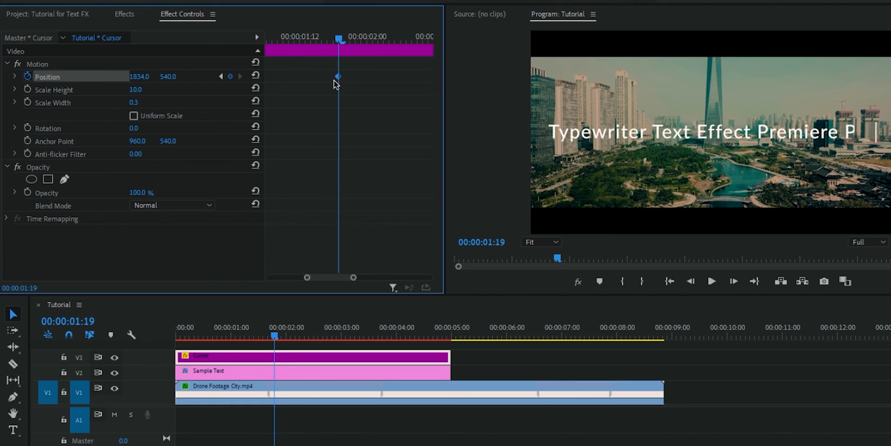
left_click_drag(336, 77, 355, 84)
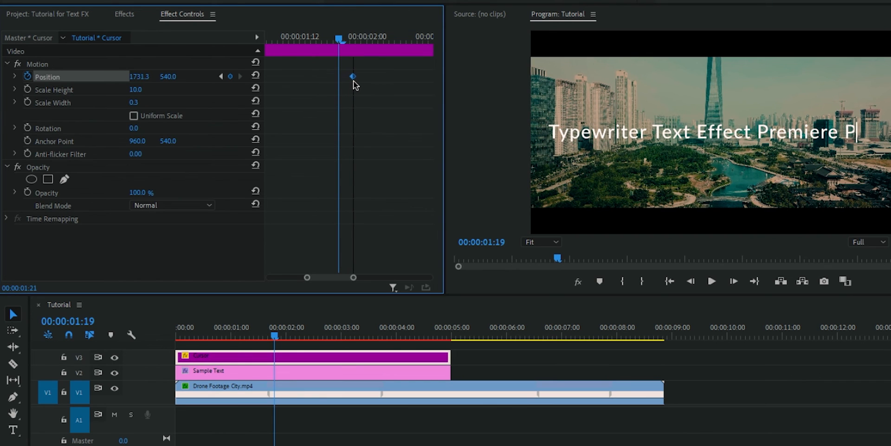
Step: Play back the end of the reveal and the whole cursor movement from the sequence start
key("space")
key("space")
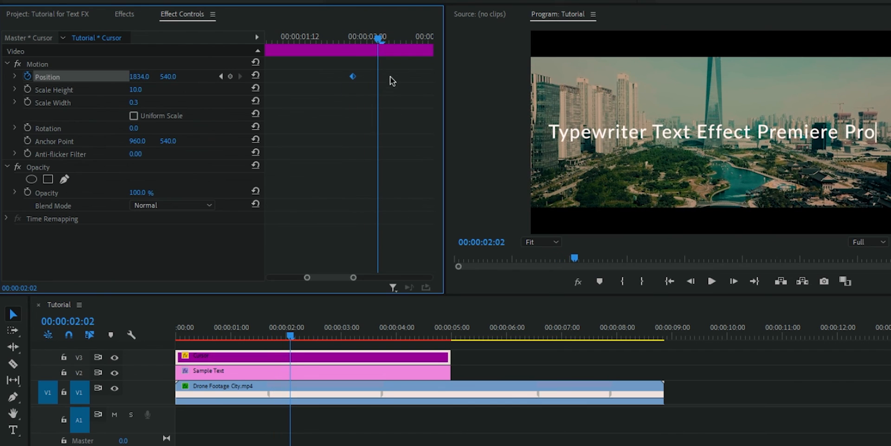
key("Home")
key("space")
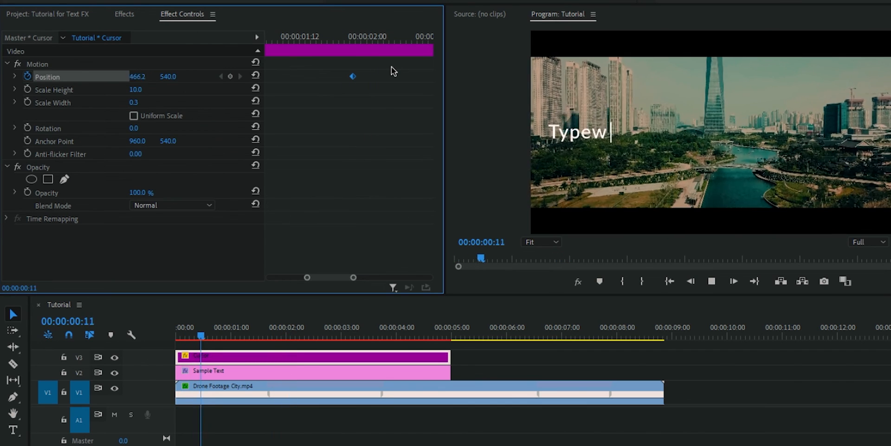
key("space")
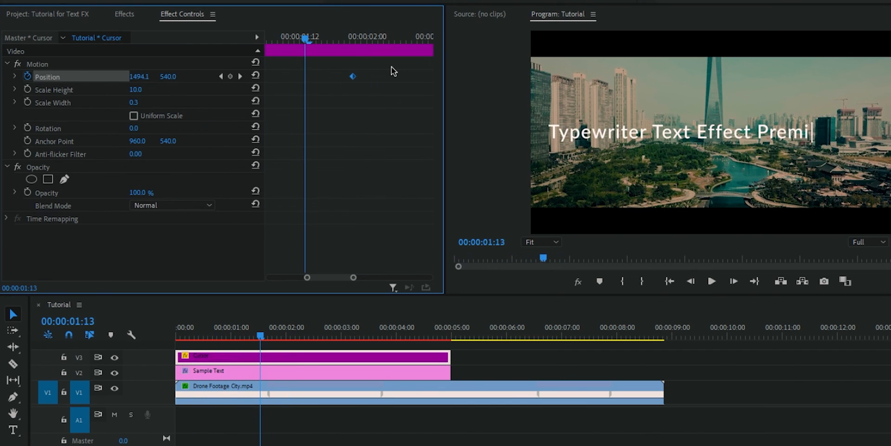
Step: Keyframe the Cursor's Opacity at 100% at 00:00:00:00, 0% at 00:00:00:05 and 100% at 00:00:00:10
left_click_drag(307, 277, 223, 288)
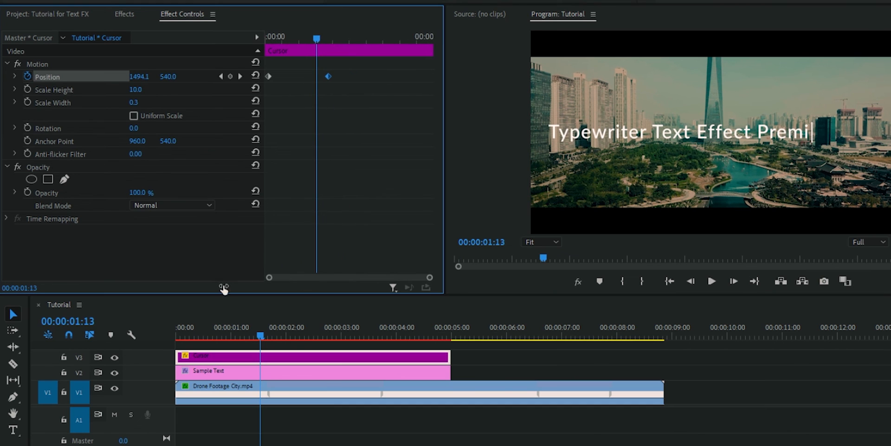
left_click_drag(310, 37, 202, 45)
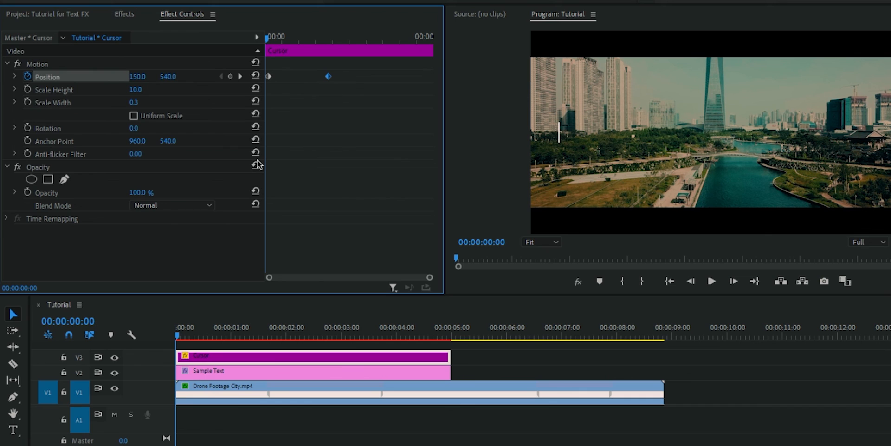
left_click(28, 193)
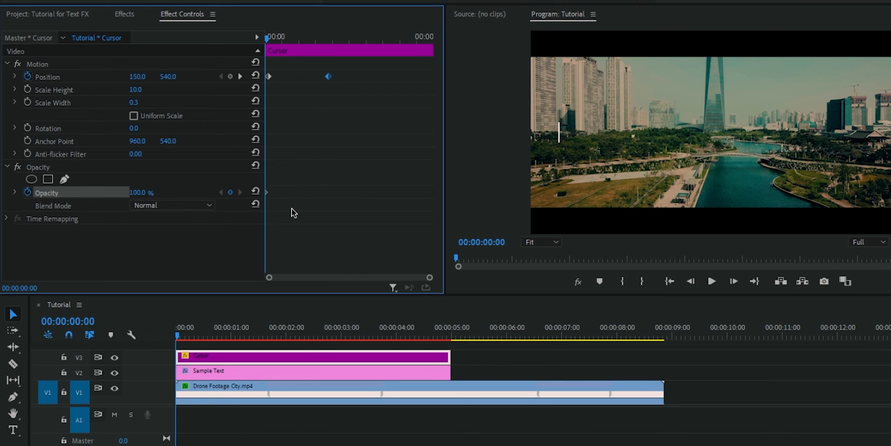
key("shift+Right")
left_click(137, 193)
type("0")
key("Return")
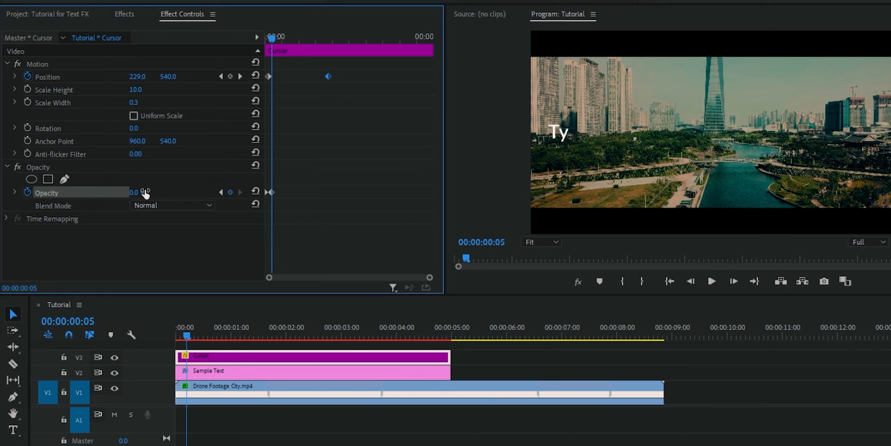
key("shift+Right")
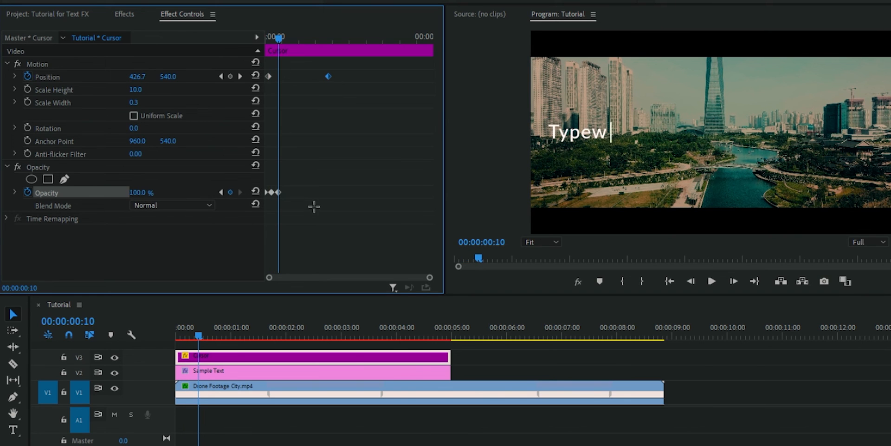
Step: Copy the first three Opacity keyframes and paste them at 00:00:00:10 and at 00:00:00:20
left_click(256, 192)
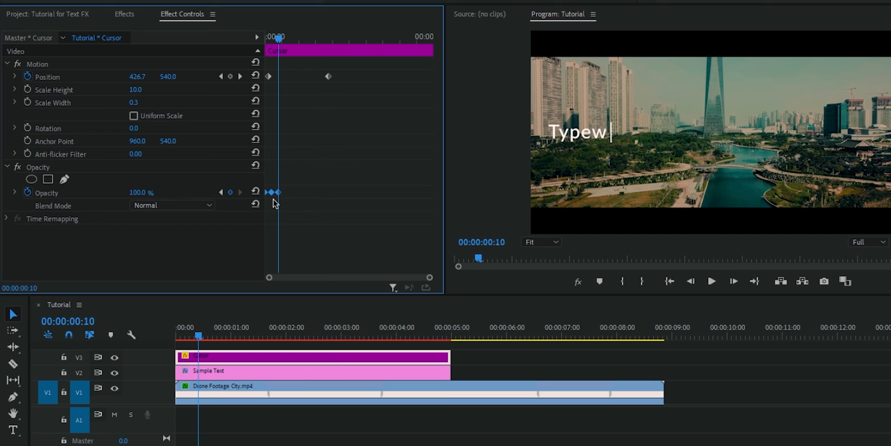
key("ctrl+v")
left_click_drag(302, 200, 225, 183)
left_click(244, 191)
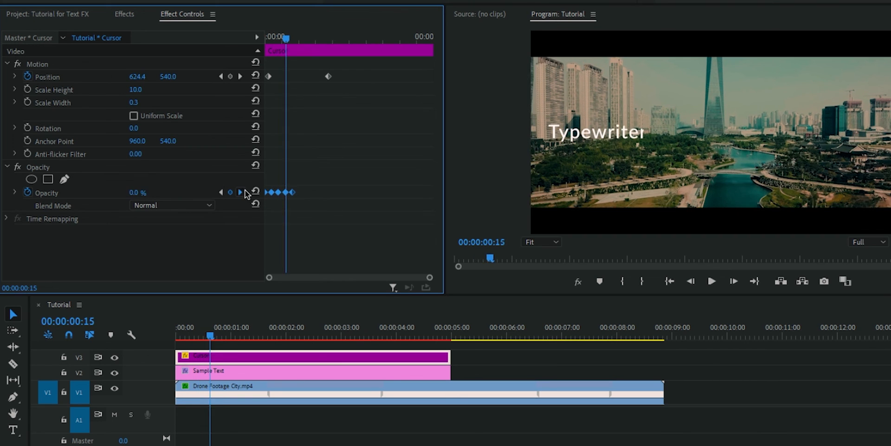
left_click(244, 191)
key("ctrl+v")
Step: Copy all of the Cursor's Opacity keyframes and paste them at 00:00:01:06
left_click_drag(341, 212, 206, 185)
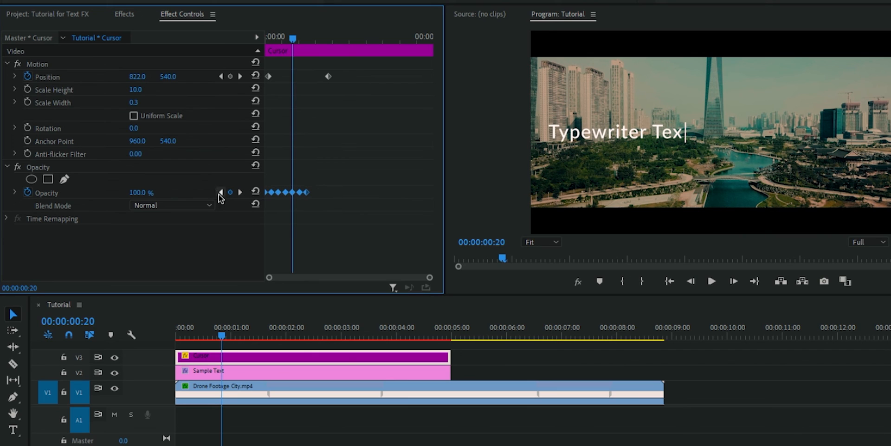
left_click(240, 192)
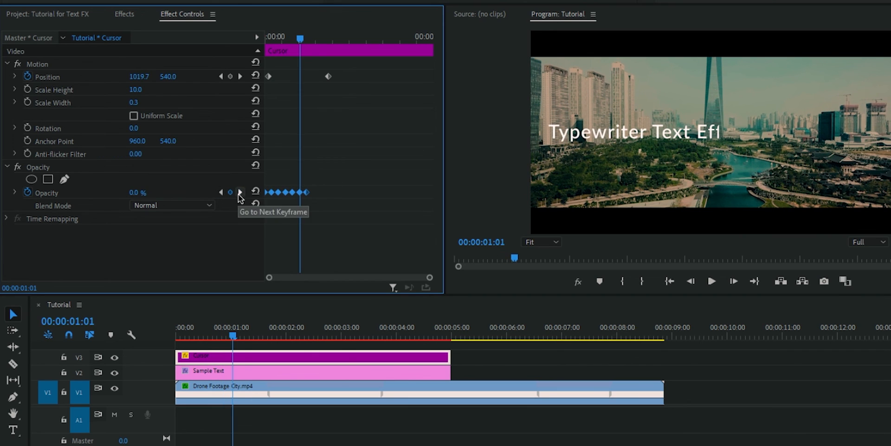
left_click(240, 192)
key("ctrl+v")
Step: Select the Opacity keyframes and paste the copied blink pattern at the last keyframe, 00:00:02:12
left_click_drag(382, 205, 166, 160)
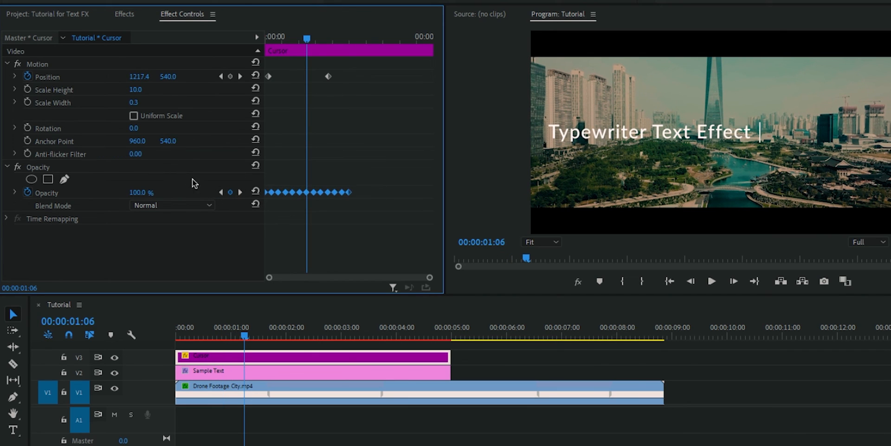
left_click(240, 193)
left_click(240, 192)
left_click(240, 192)
left_click(240, 192)
left_click(240, 192)
left_click(240, 192)
key("ctrl+v")
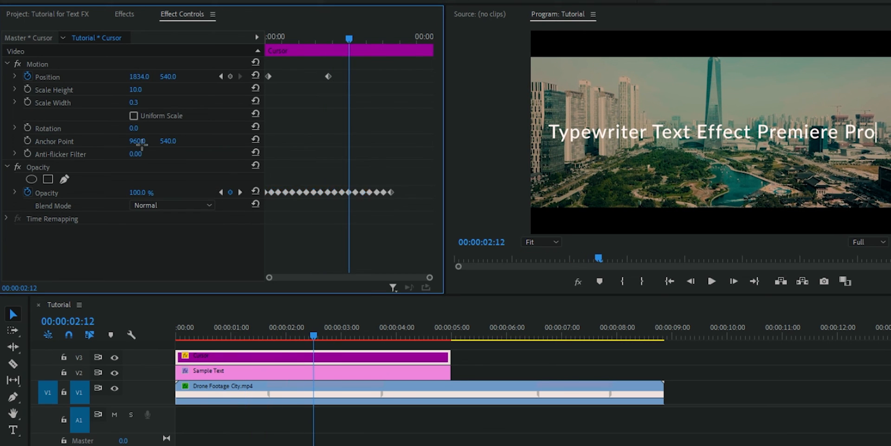
Step: Paste the blink keyframes once more at the new last Opacity keyframe to extend blinking toward the clip's end
left_click(240, 192)
left_click(240, 192)
left_click(240, 192)
left_click(240, 192)
left_click(240, 192)
left_click(240, 192)
key("ctrl+v")
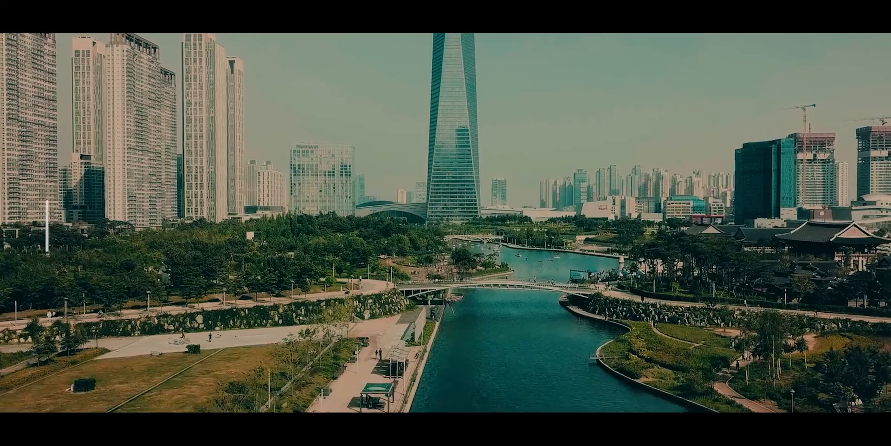